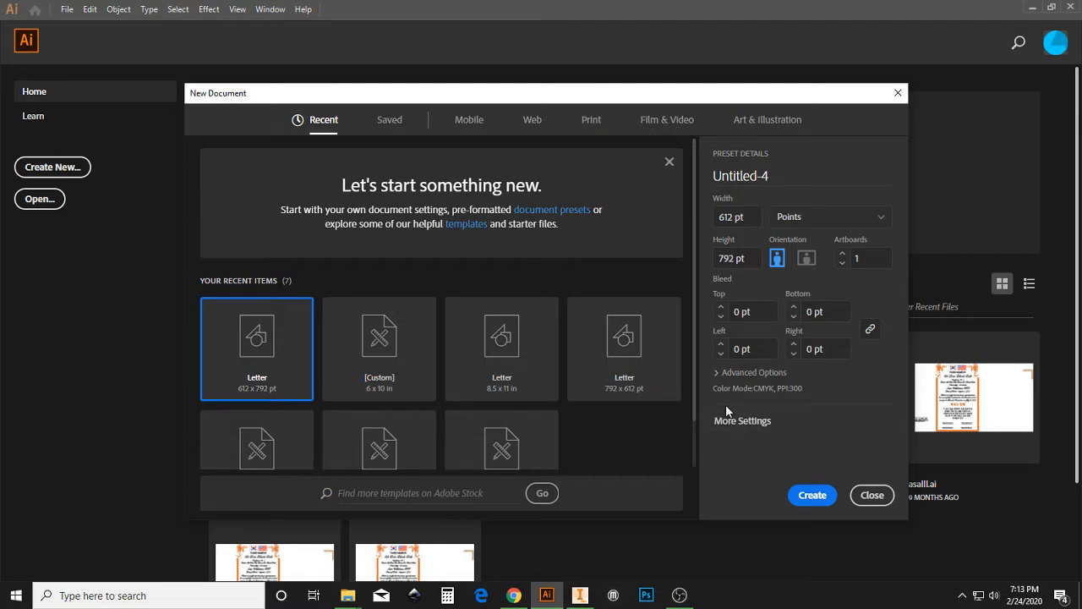
Reposition the New Document window with the Letter print preset showing.
left_click_drag(603, 99, 594, 74)
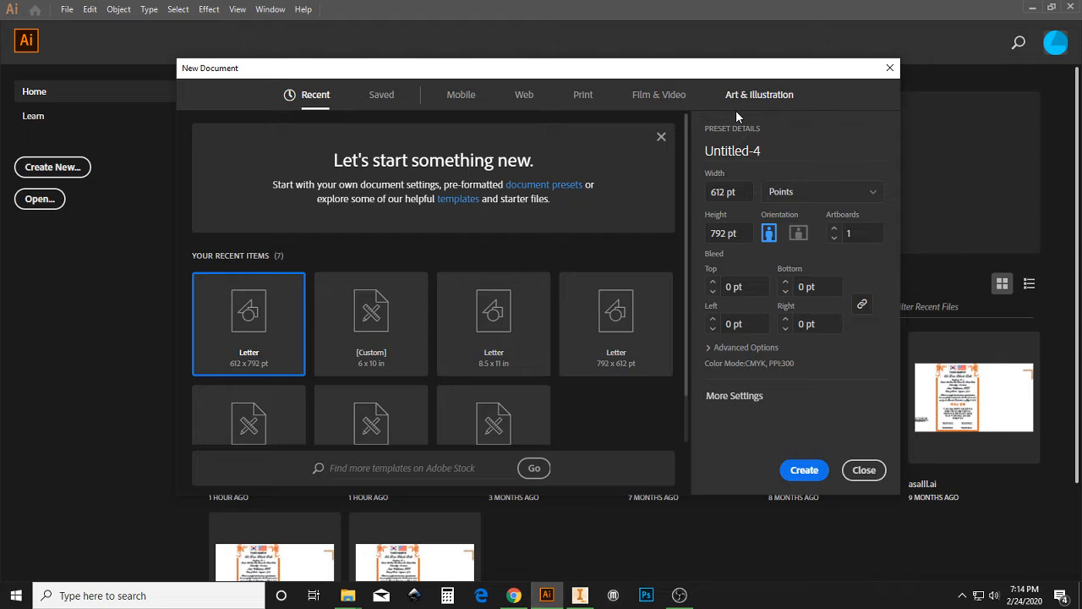
Create a Letter document measured in inches, 8.5 × 11 in, zero bleed.
left_click(583, 96)
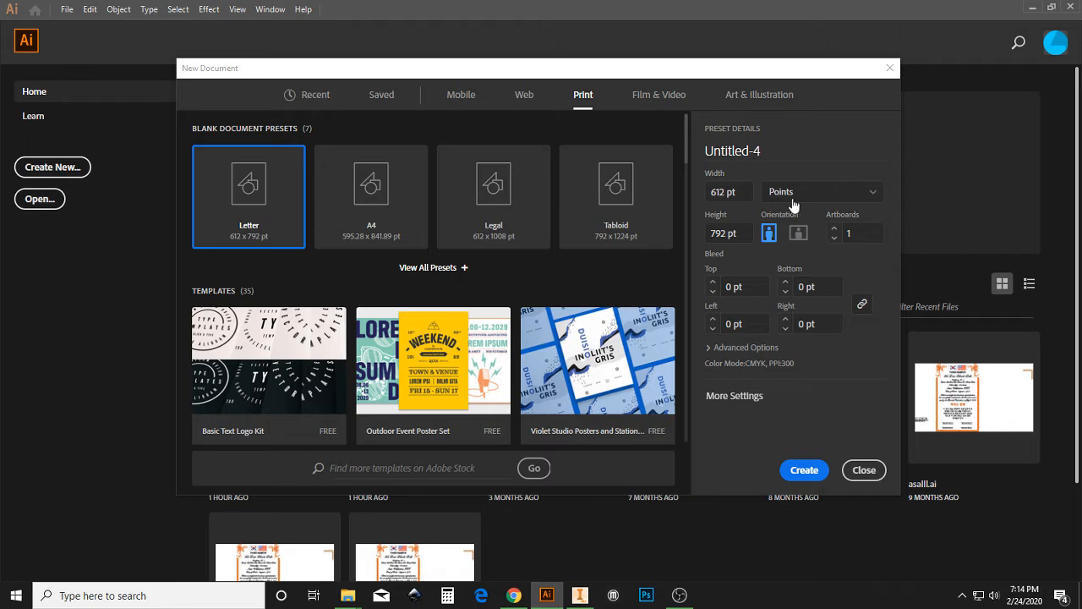
left_click(845, 193)
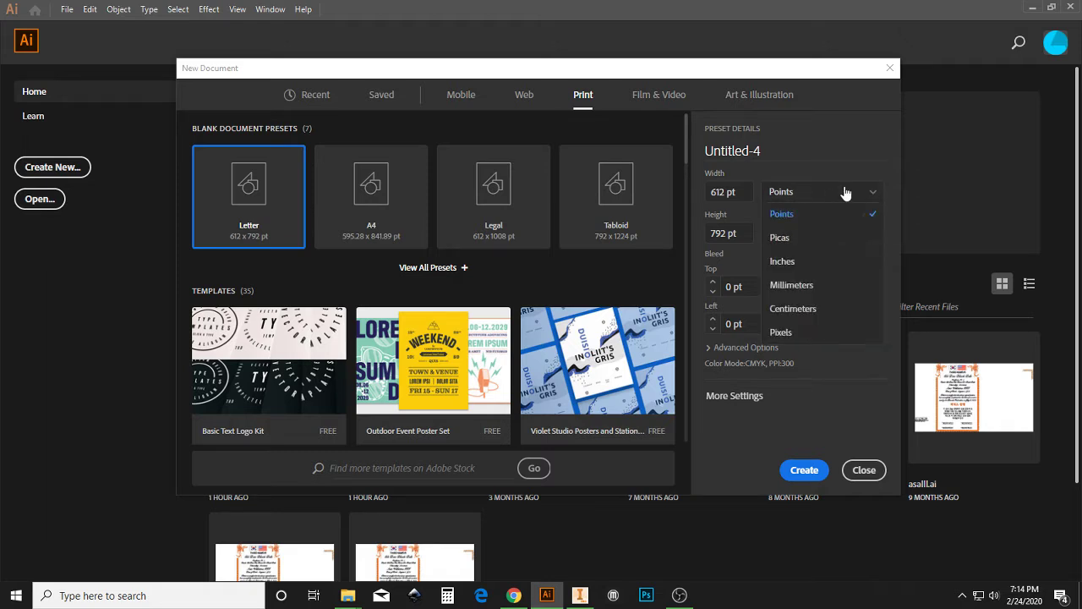
left_click(788, 264)
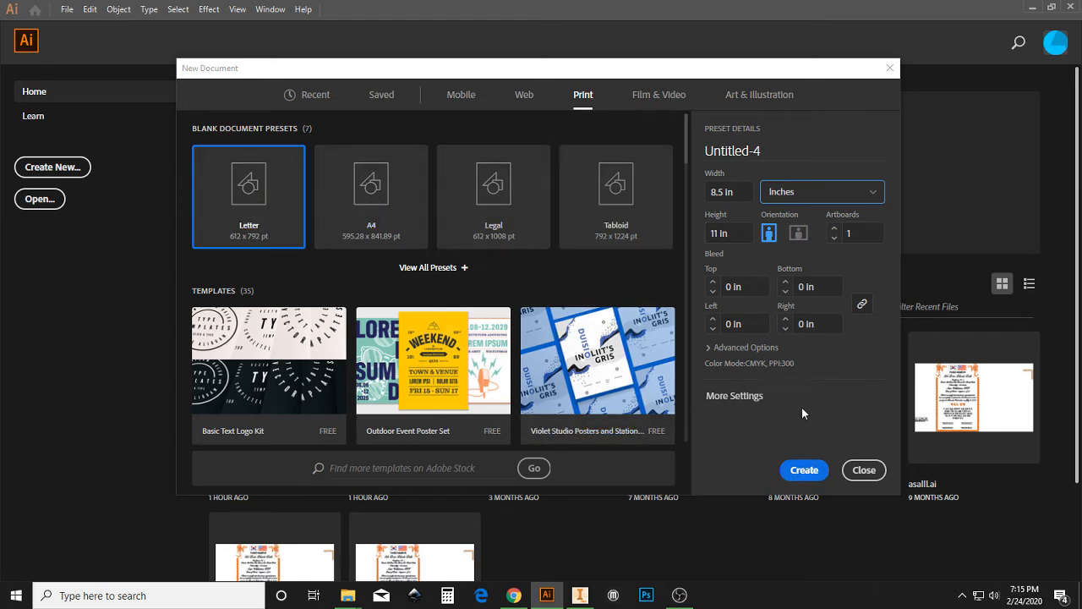
left_click(806, 472)
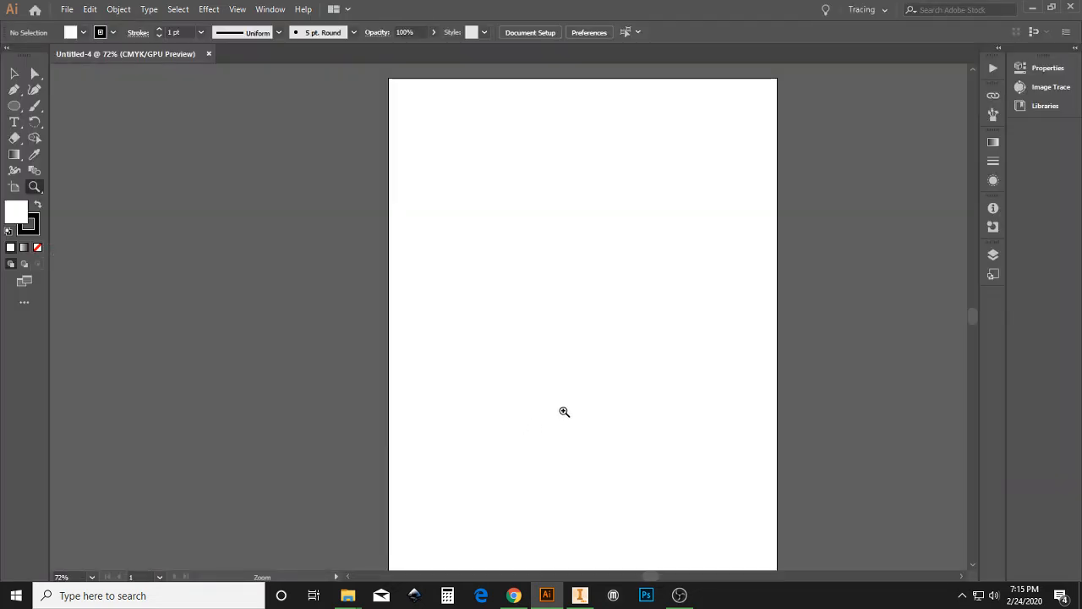
Zoom out to see the page and place Lorem ipsum text left of it, enlarged to about 107 pt.
left_click(680, 370, "alt")
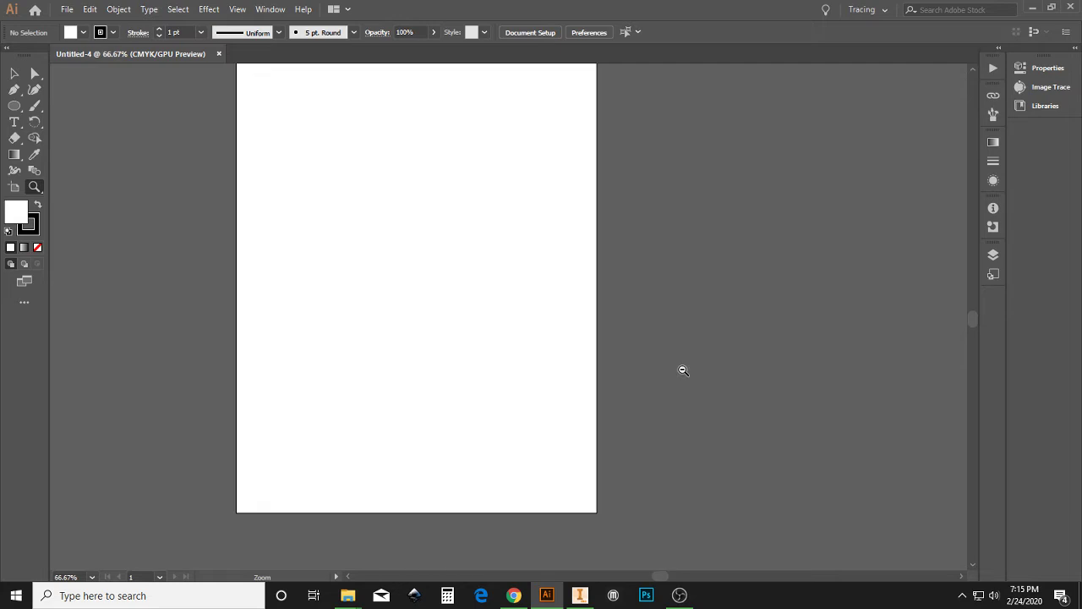
left_click(480, 313, "alt")
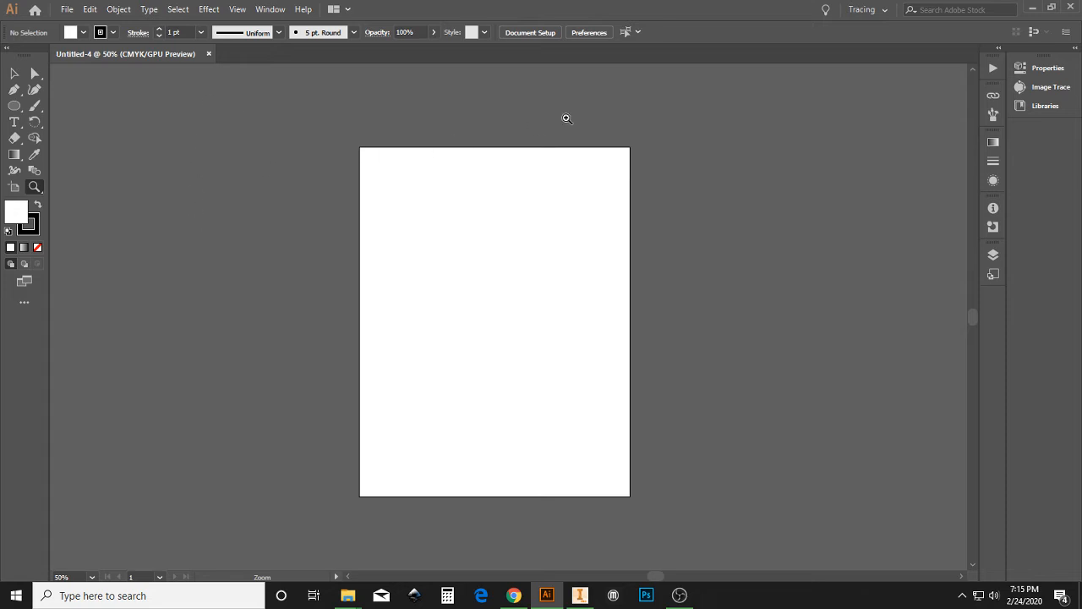
left_click(15, 122)
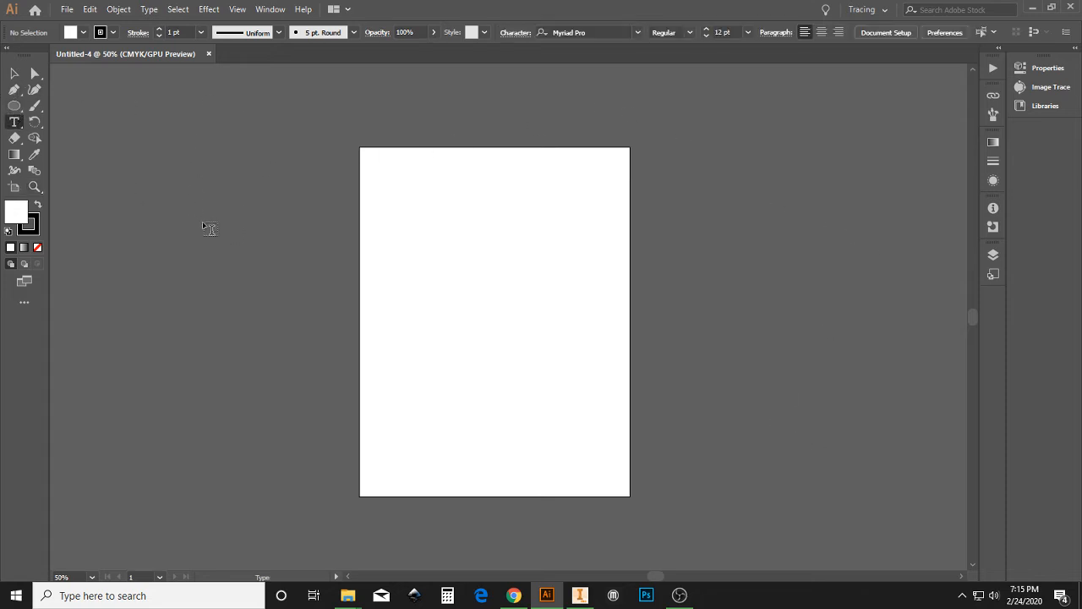
left_click(182, 213)
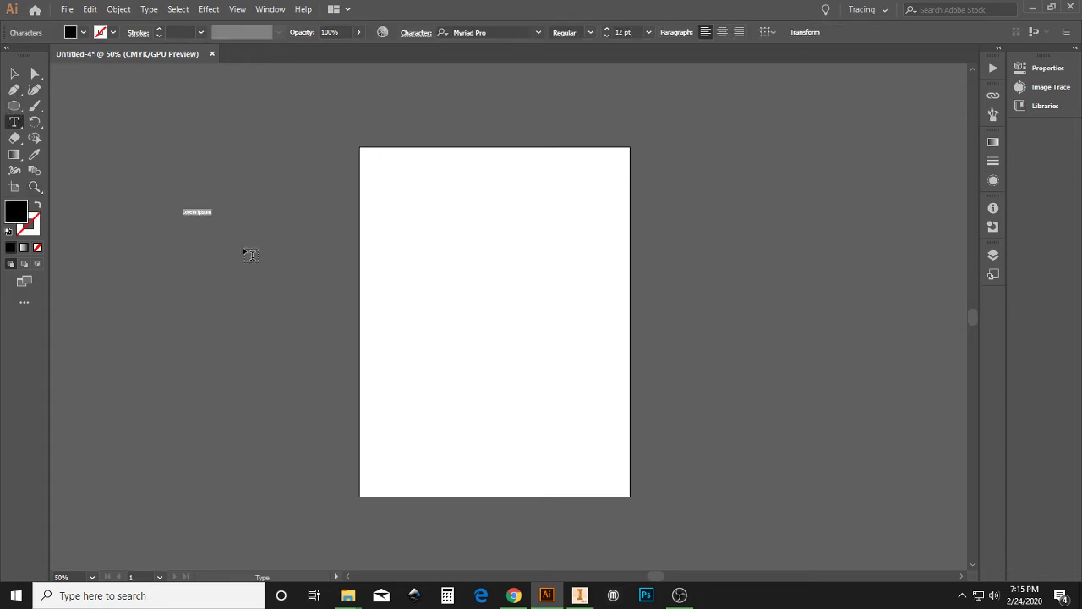
left_click(15, 74)
left_click_drag(213, 217, 288, 280)
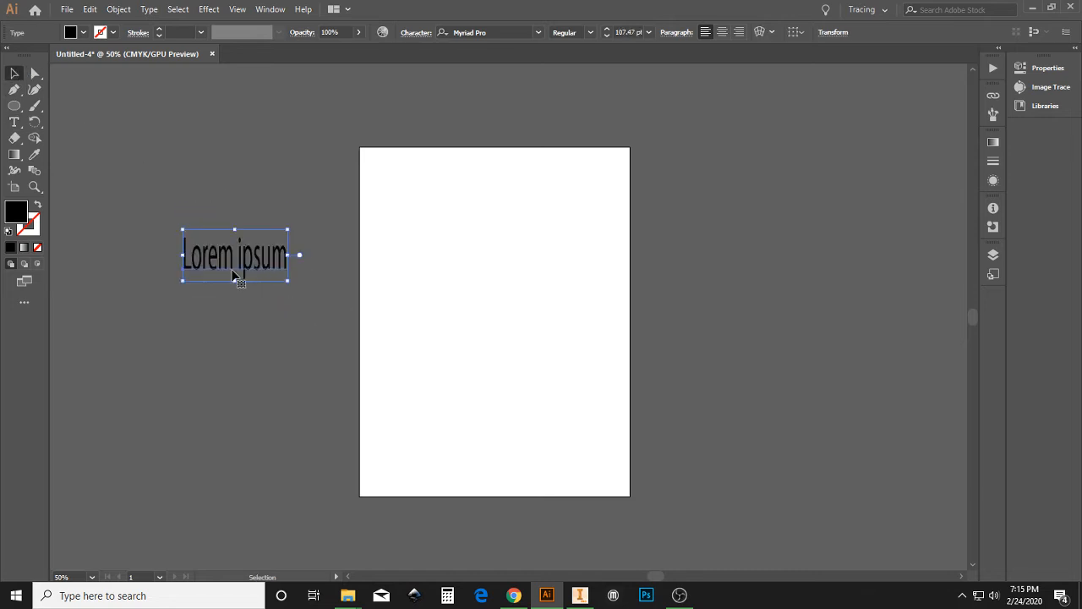
Move the placeholder text onto the page and back off to its left.
left_click(247, 297)
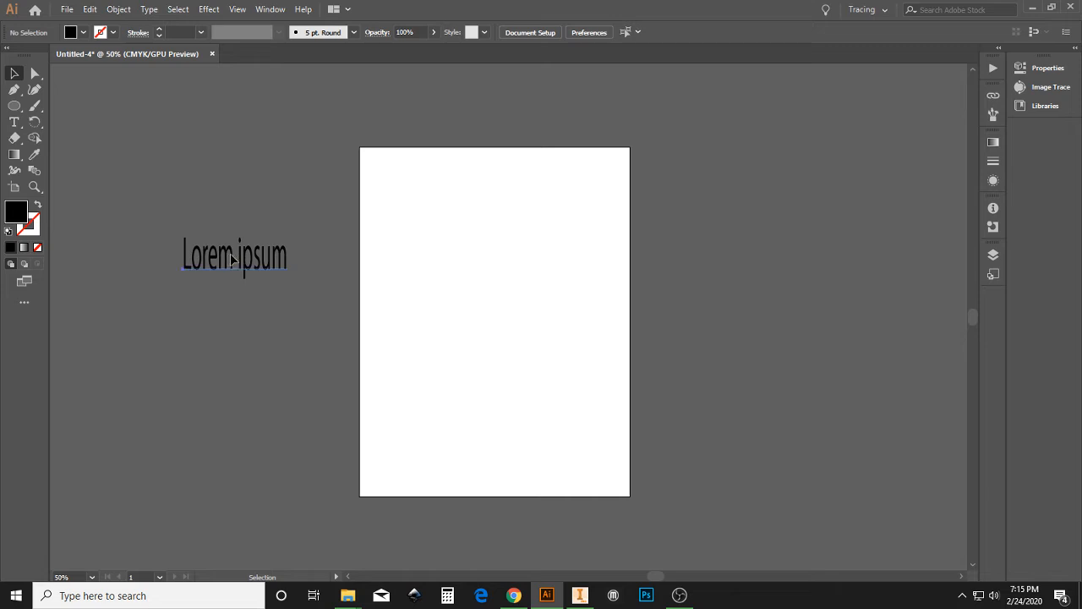
left_click_drag(231, 254, 270, 251)
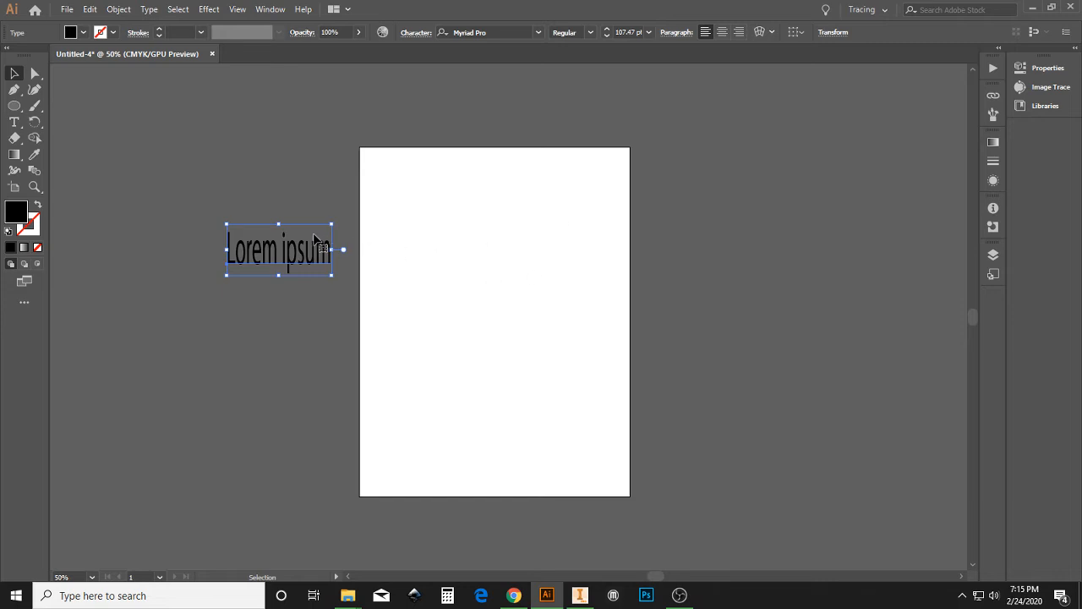
left_click_drag(313, 237, 398, 255)
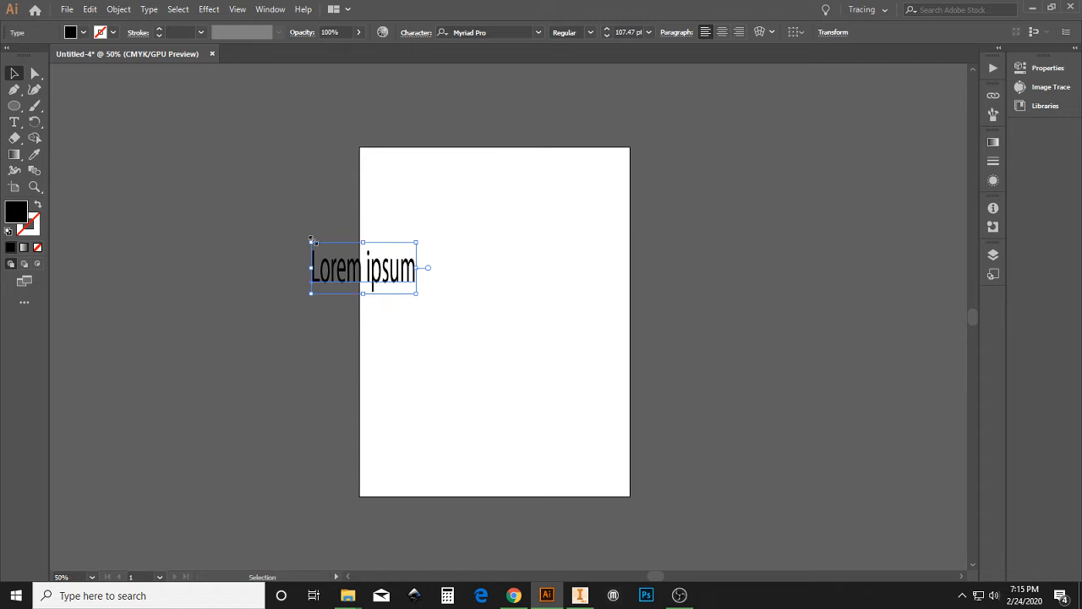
left_click_drag(312, 239, 396, 228)
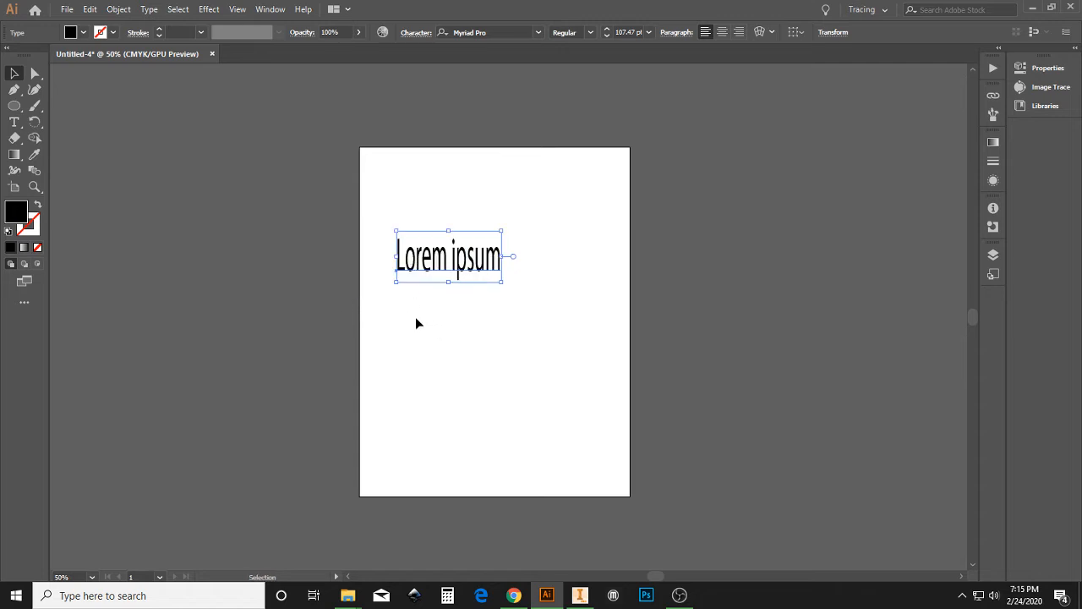
left_click_drag(438, 256, 232, 224)
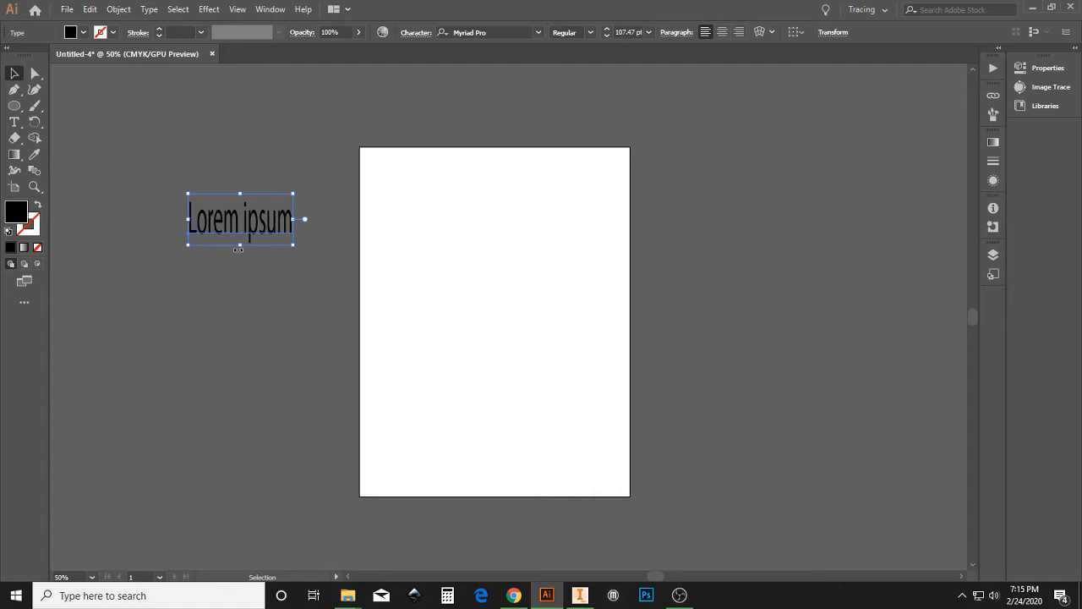
Delete the text and draw a black rectangle, about 2.3 × 2 in, near the page's top-left.
key("Delete")
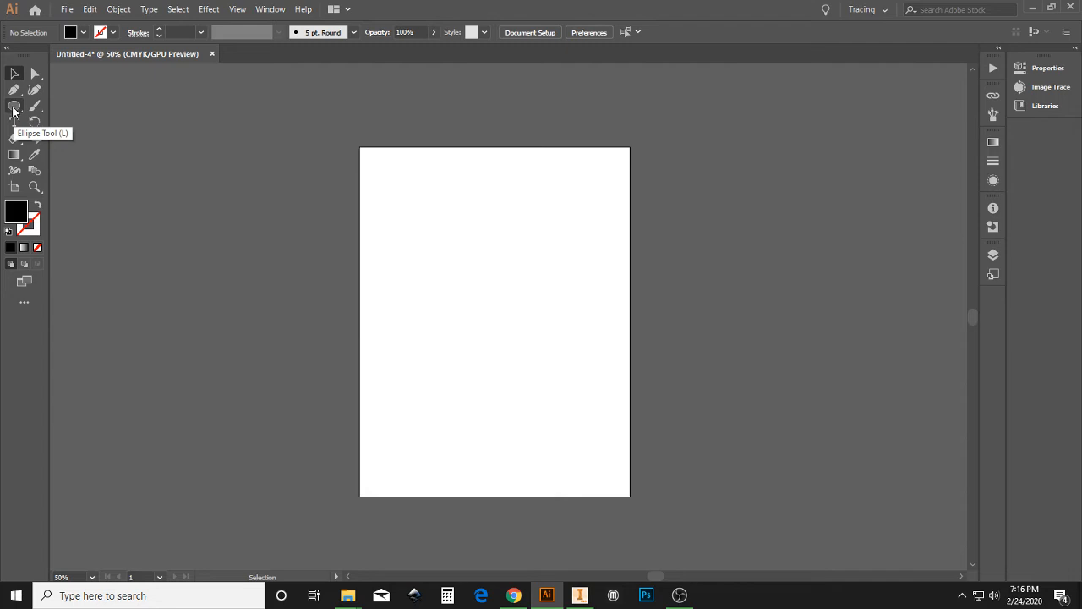
left_click(13, 108)
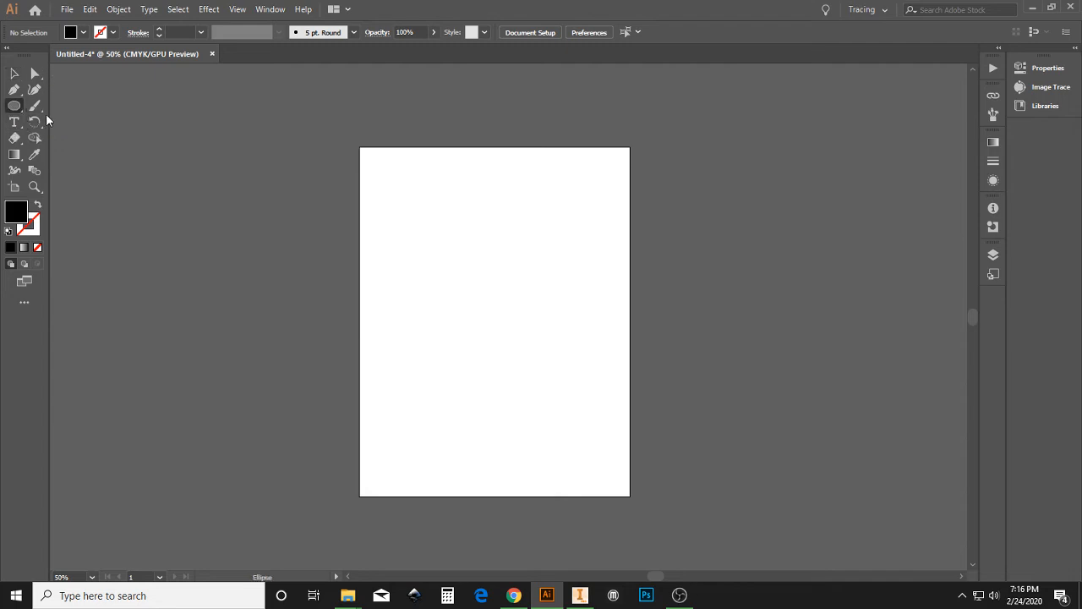
left_click(21, 111)
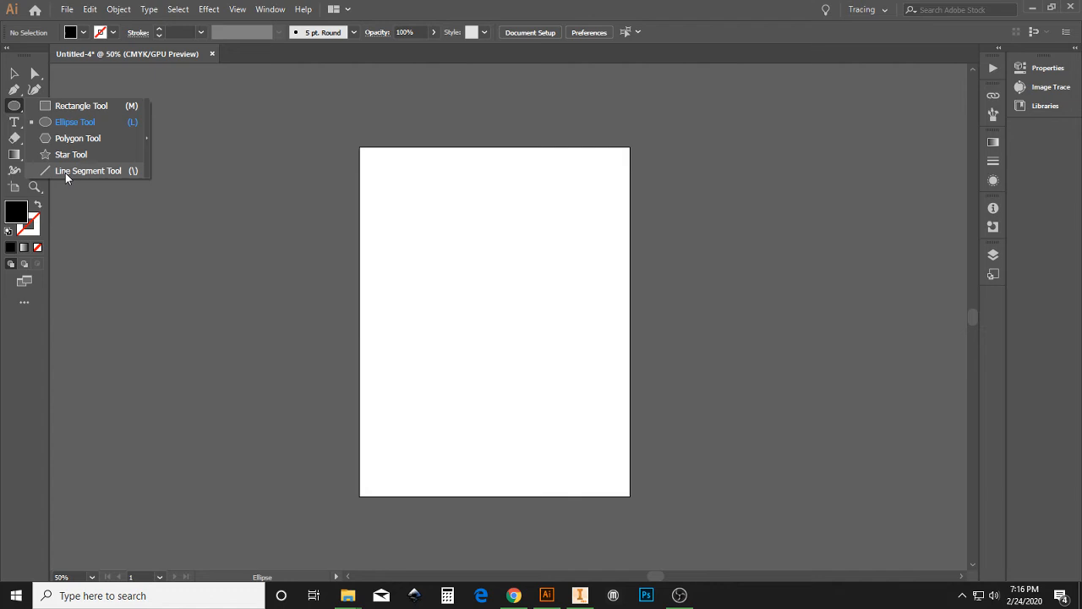
left_click(78, 108)
left_click_drag(383, 192, 456, 255)
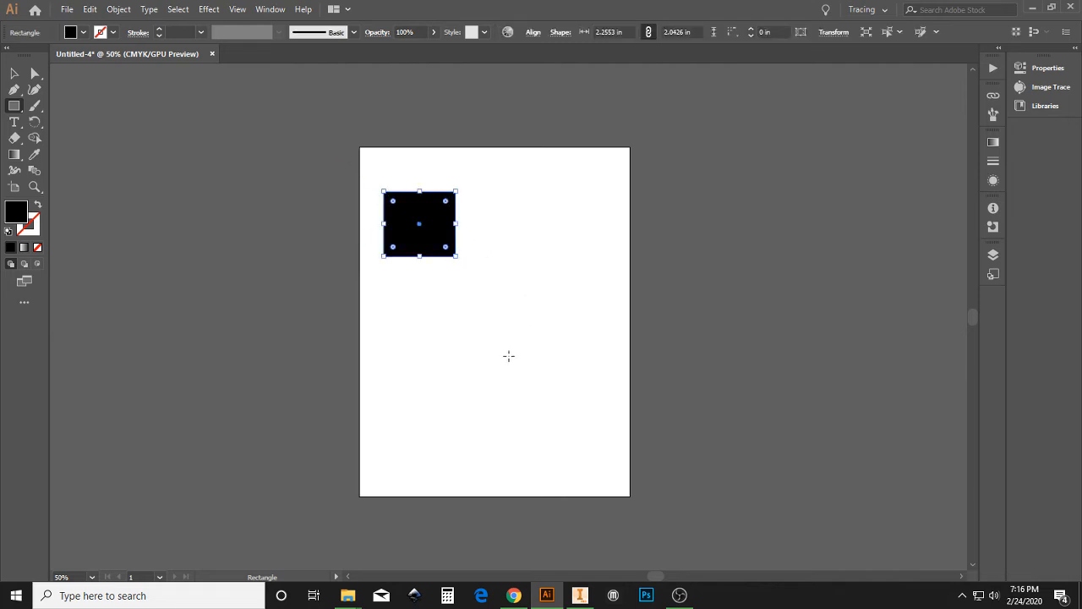
Delete the rectangle and place placeholder text near the top-left, enlarged to about 72 pt.
key("Delete")
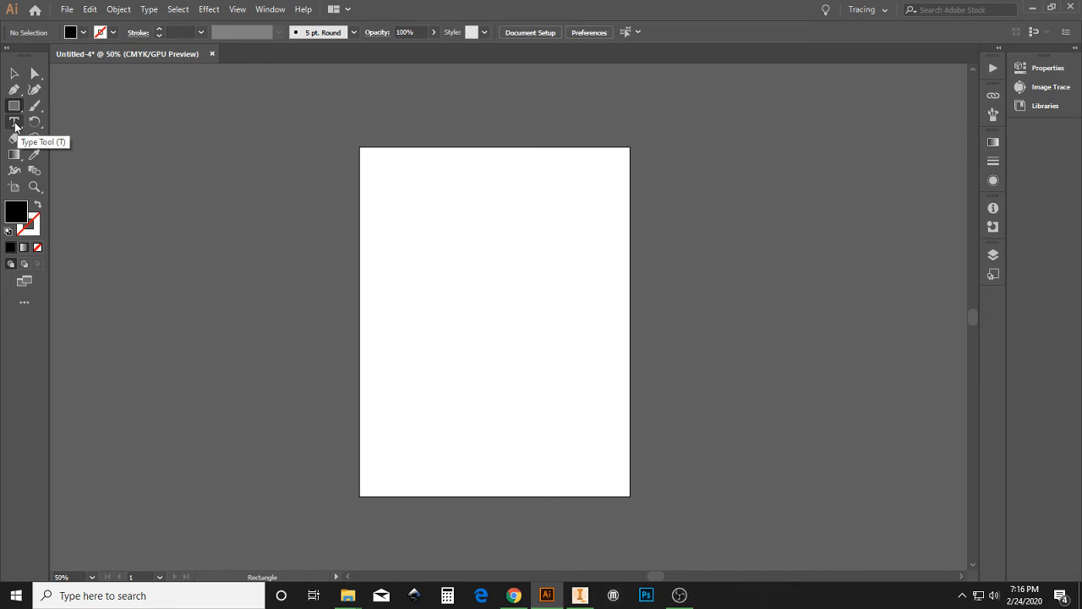
left_click(15, 124)
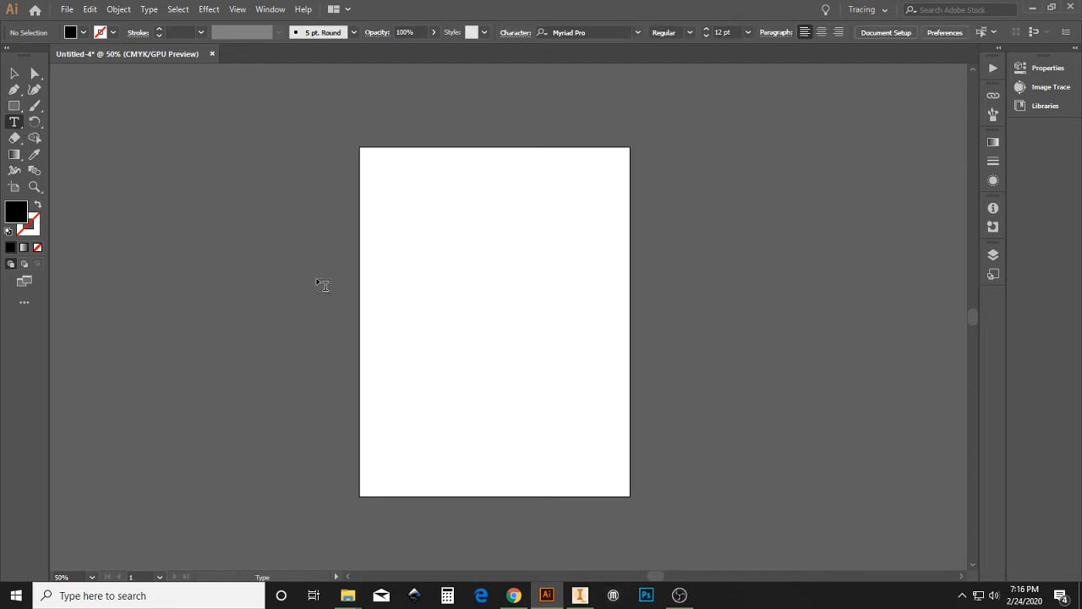
left_click(399, 212)
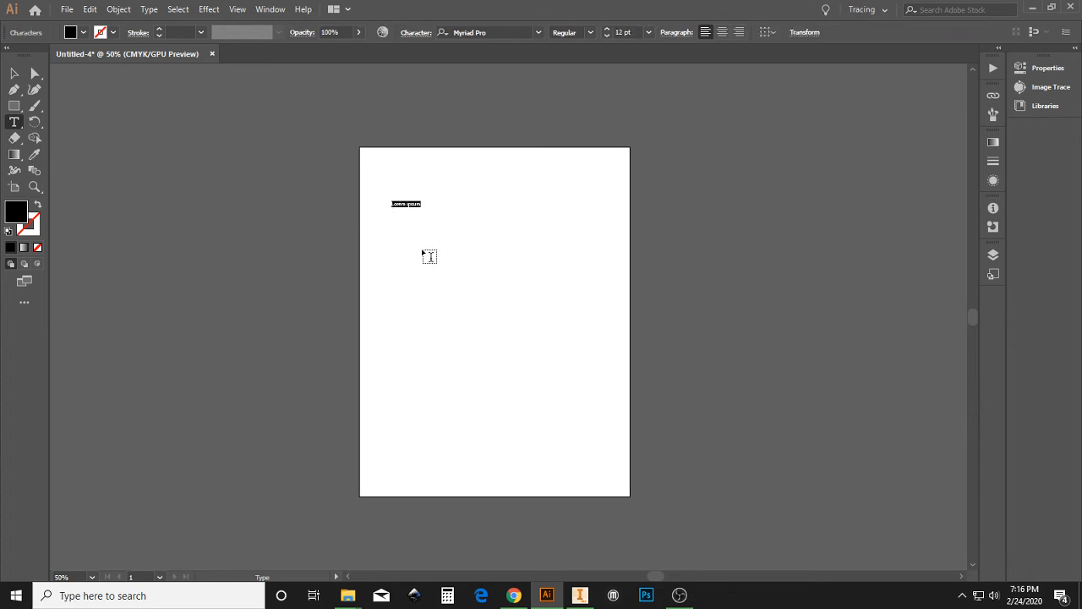
left_click(15, 74)
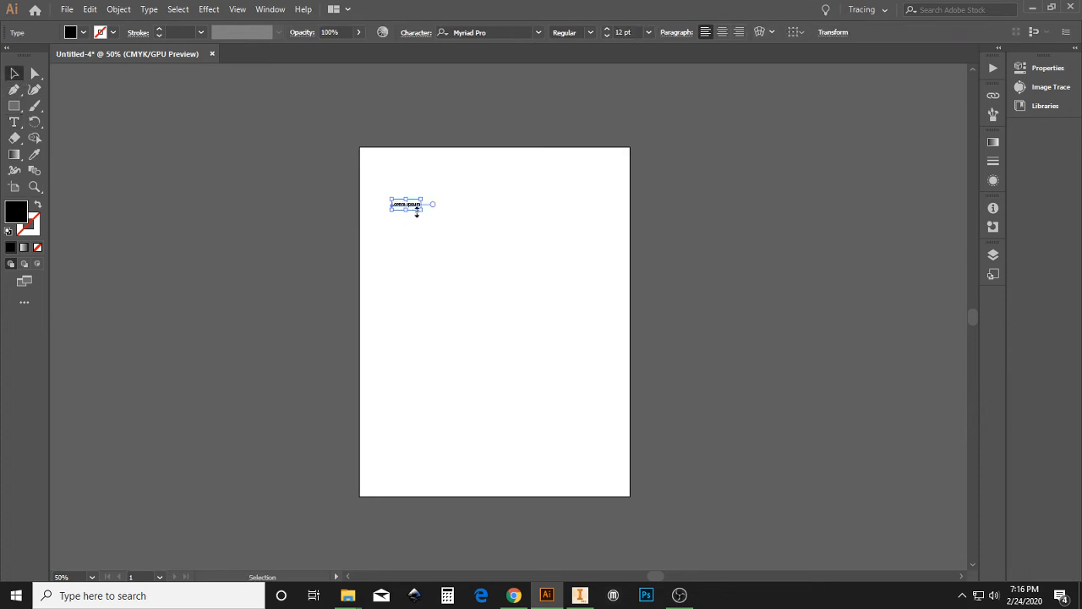
left_click_drag(421, 208, 528, 248)
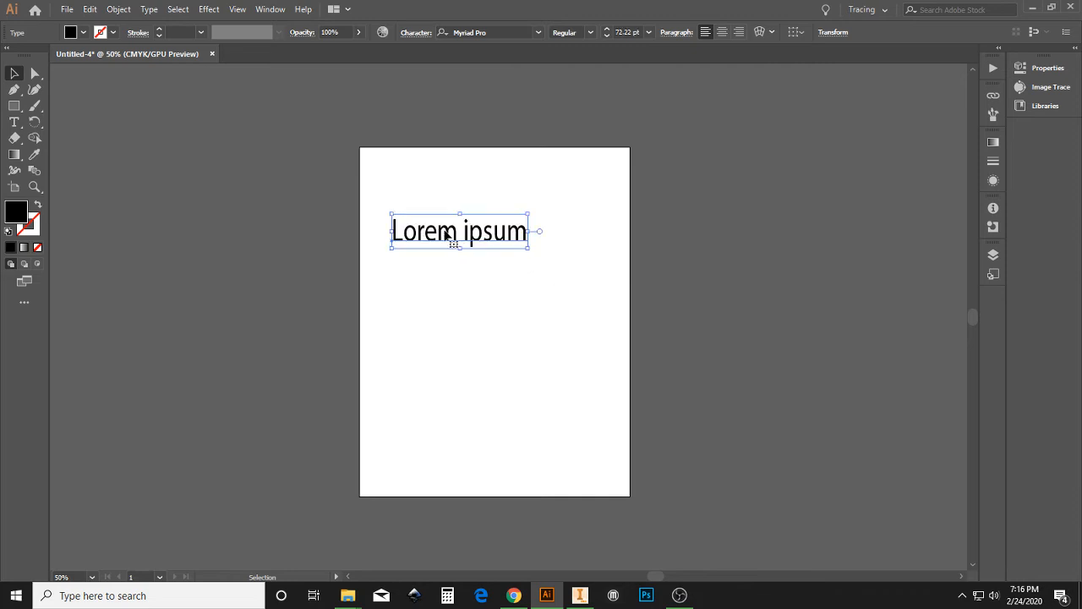
Replace the Lorem ipsum line with the word 'Hello'.
double_click(450, 235)
triple_click(452, 234)
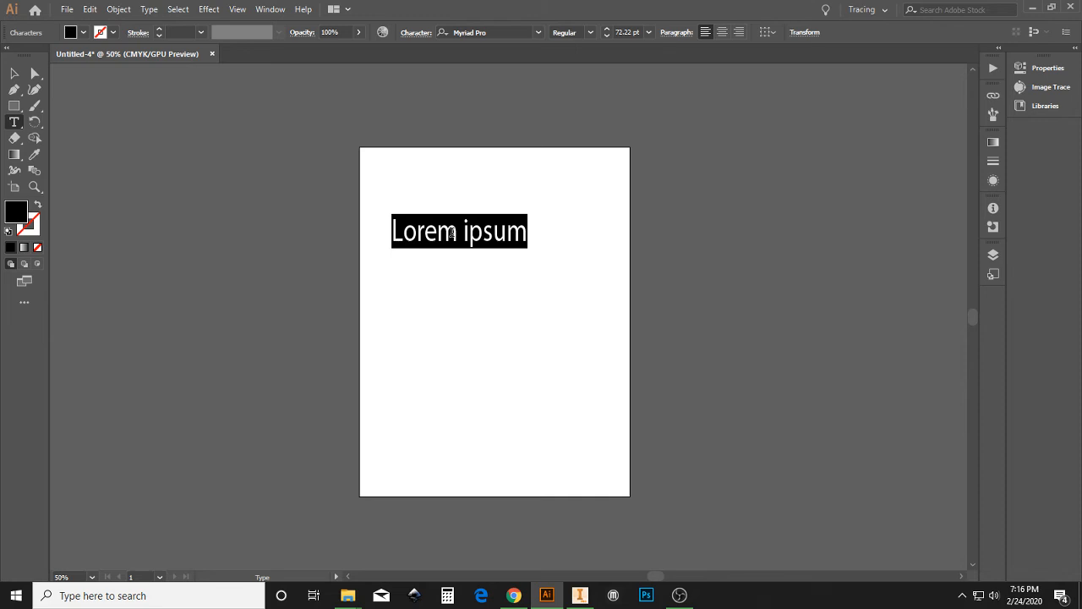
type("Hell")
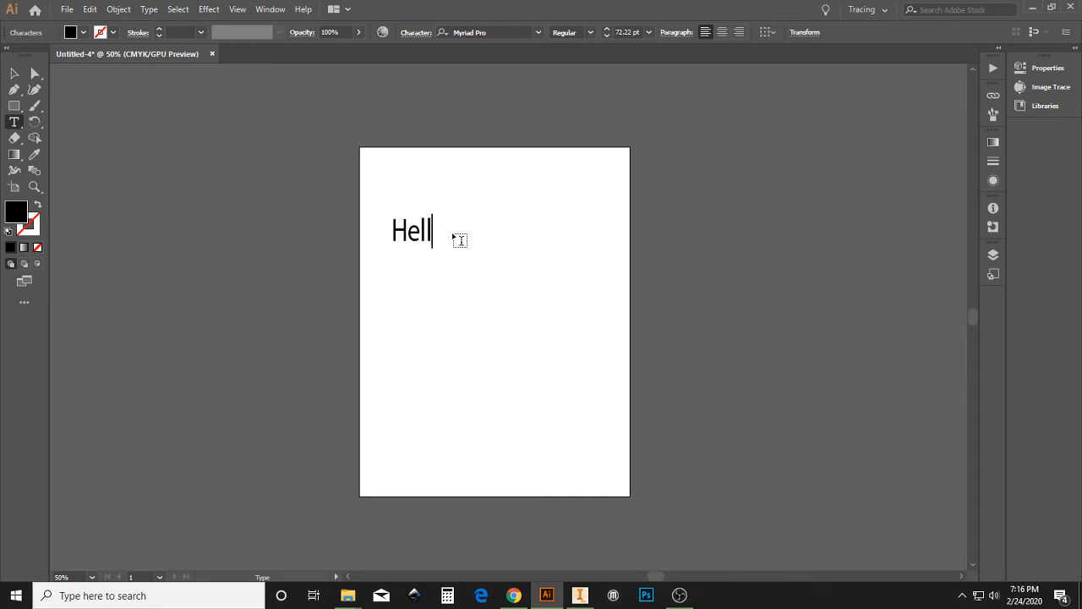
type("p")
key("BackSpace")
type("o")
left_click(14, 74)
Apply Franklin Gothic Demi Cond to Hello from the font list.
left_click(497, 31)
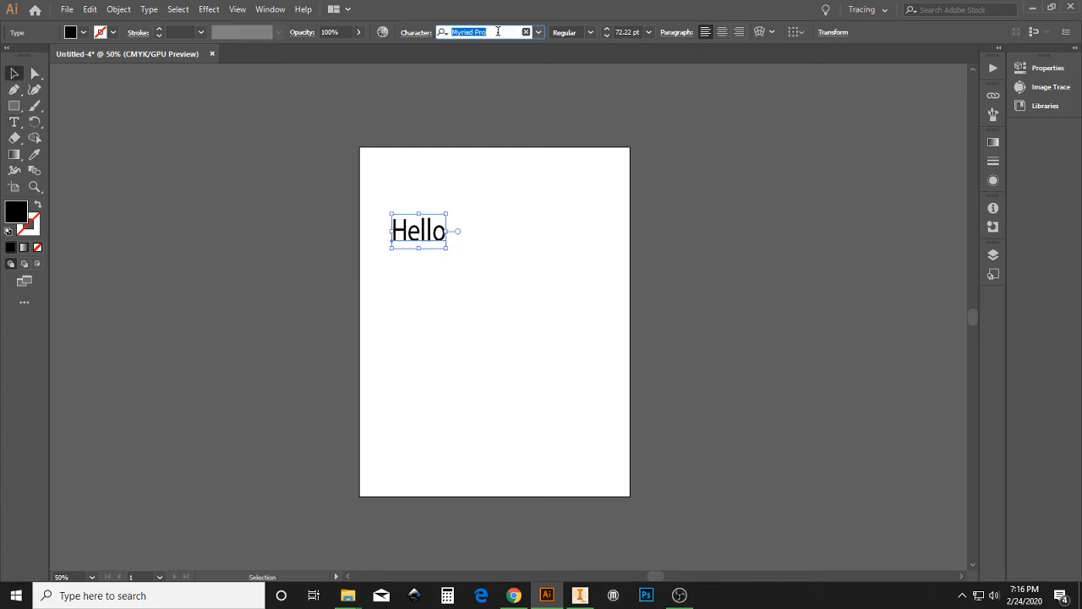
left_click(538, 32)
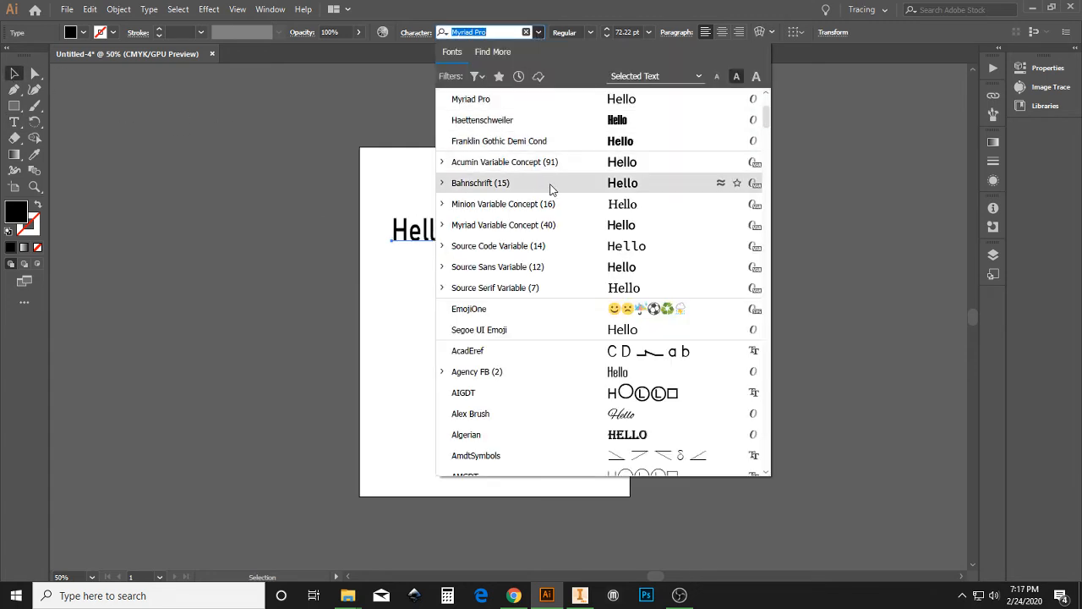
left_click(506, 144)
left_click(497, 32)
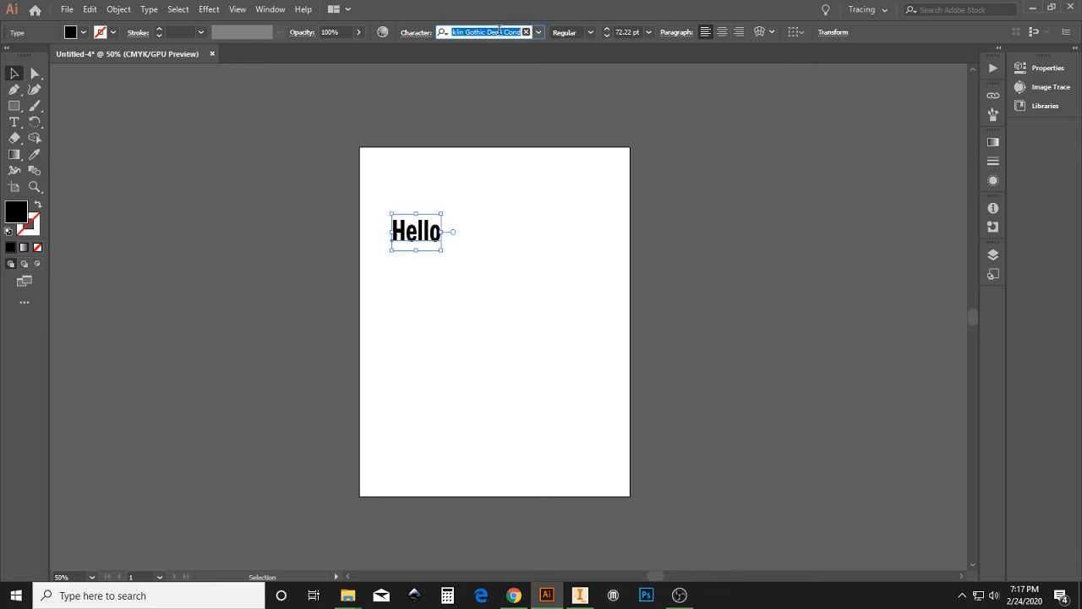
Preview neighbouring fonts on Hello and settle on Freestyle Script.
key("Down")
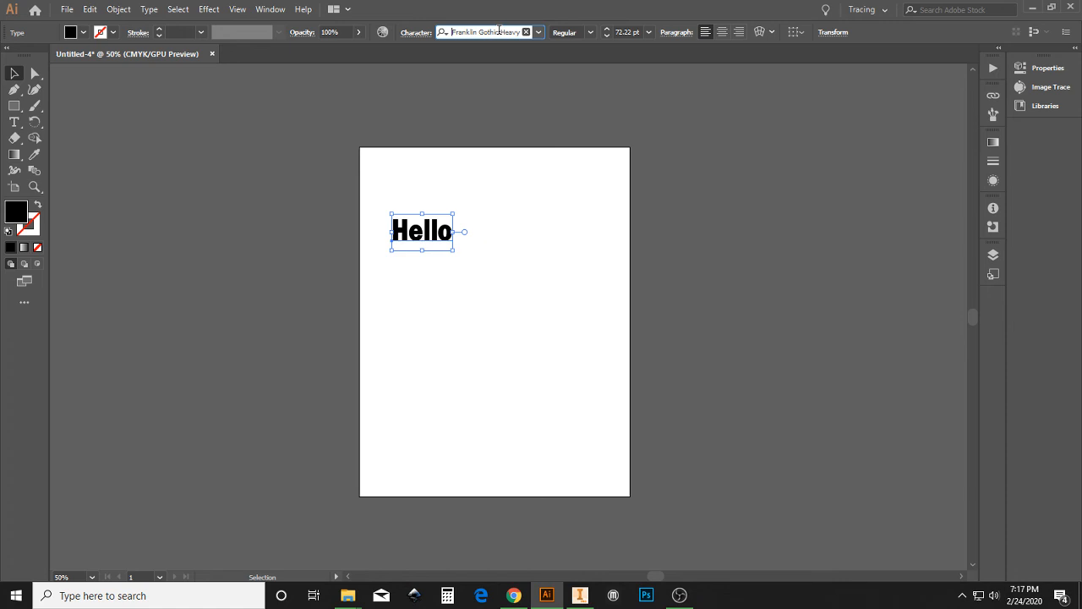
key("Down")
key("Down")
key("Down")
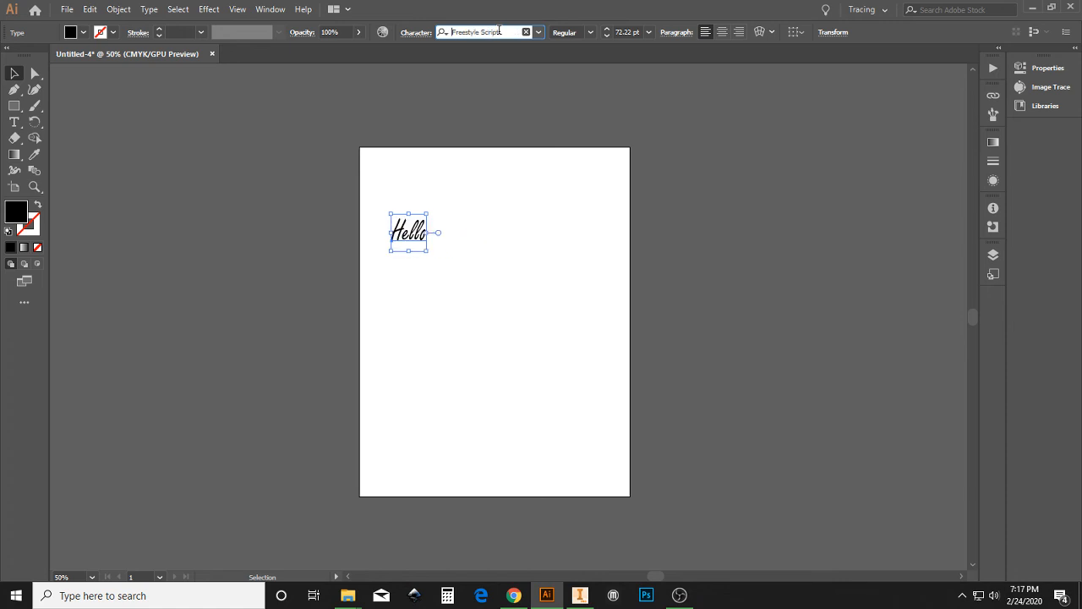
key("Down")
key("Down")
key("Down")
key("Down")
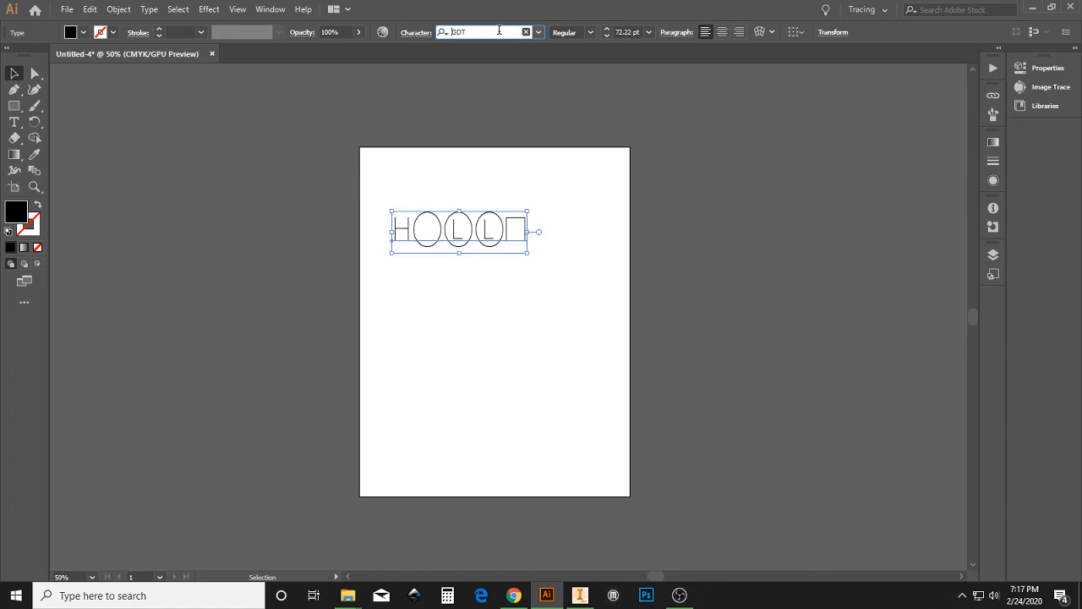
key("Down")
key("Down")
key("Down")
key("Up")
key("Up")
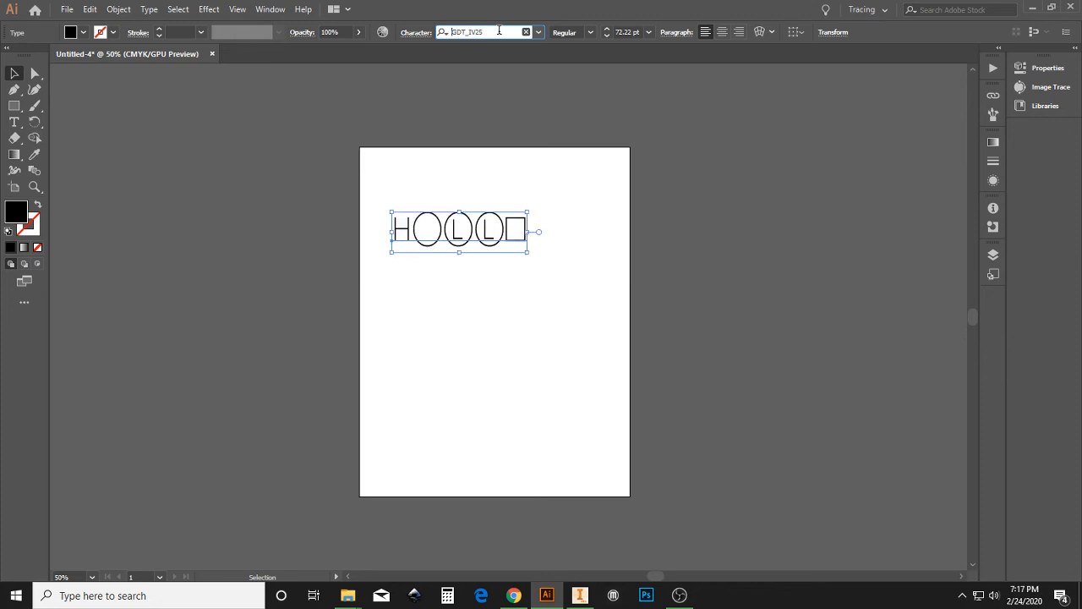
key("Down")
key("Down")
key("Up")
key("Up")
key("Up")
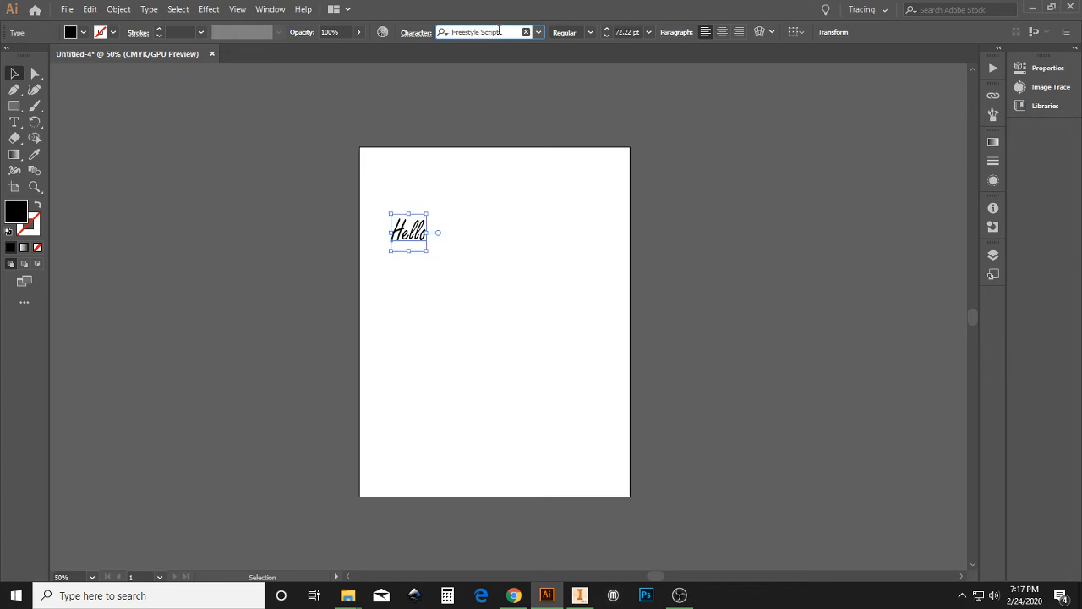
key("Up")
key("Down")
Scale Hello up to span much of the page's upper width, then deselect it.
left_click(461, 300)
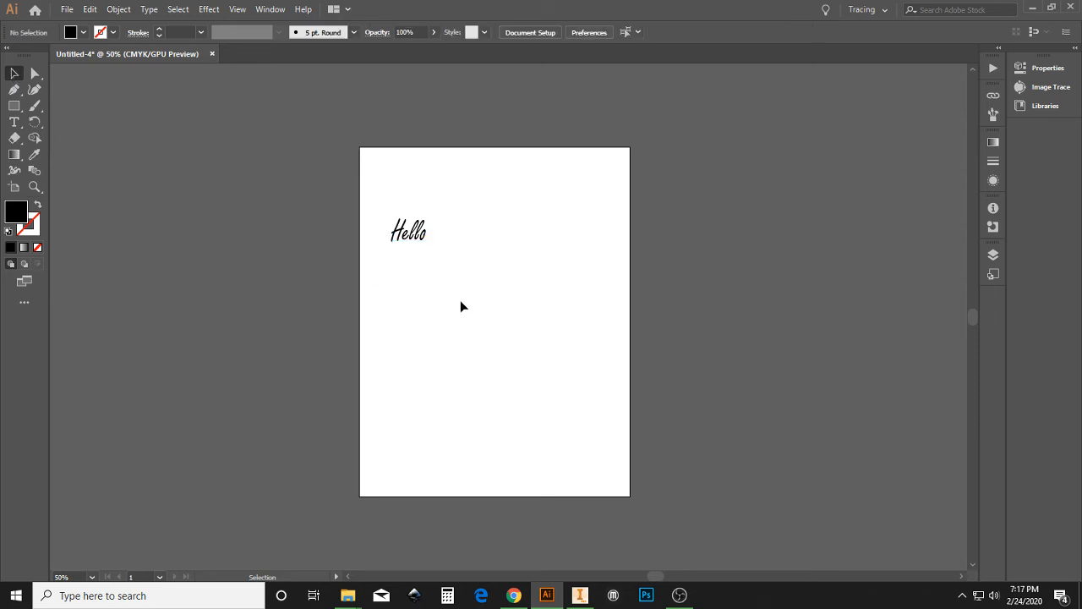
left_click(426, 244)
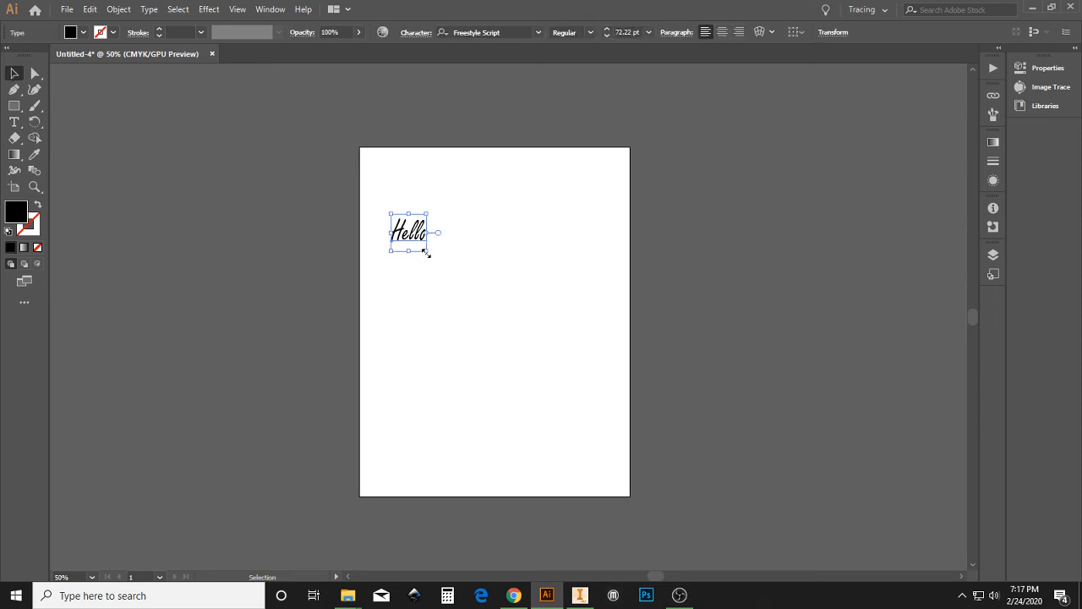
mouse_move(426, 250)
left_mouse_down()
mouse_move(619, 373)
mouse_move(547, 289)
mouse_move(466, 294)
mouse_move(561, 268)
left_mouse_up()
left_click(560, 345)
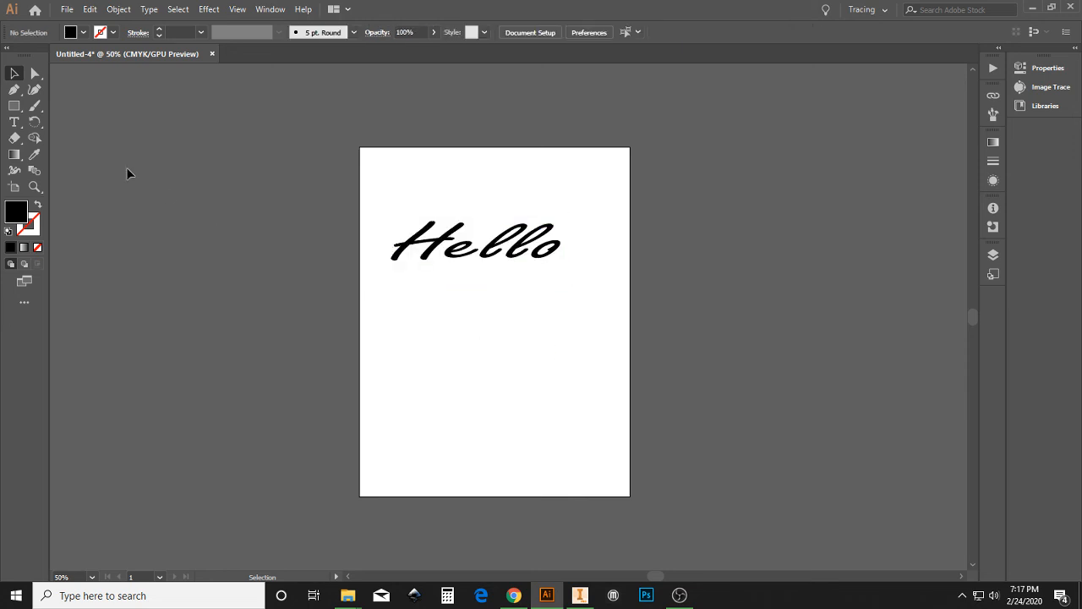
left_click(15, 122)
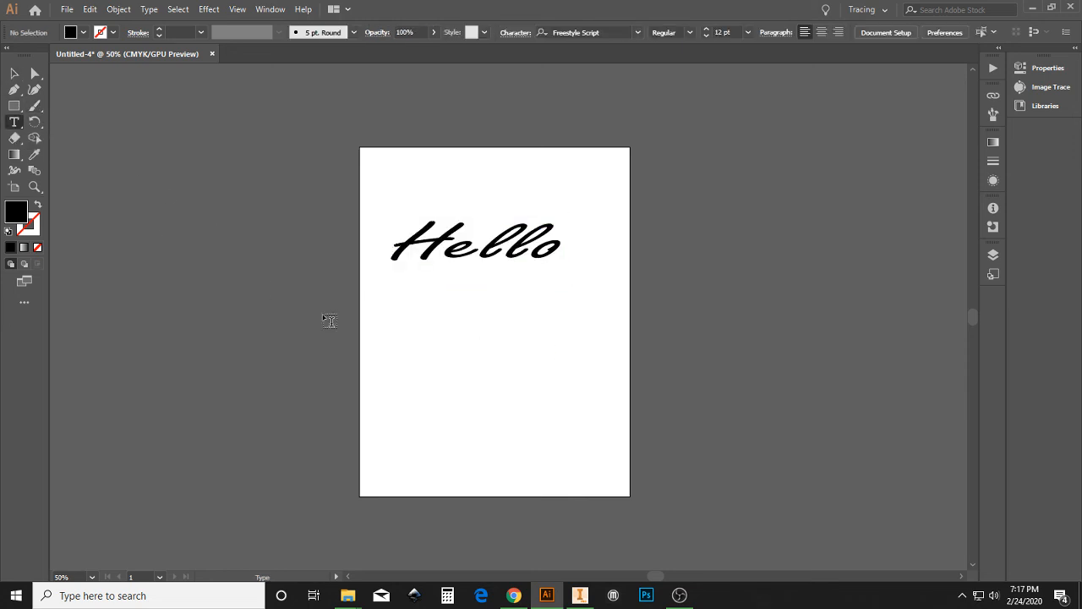
left_click_drag(418, 329, 557, 400)
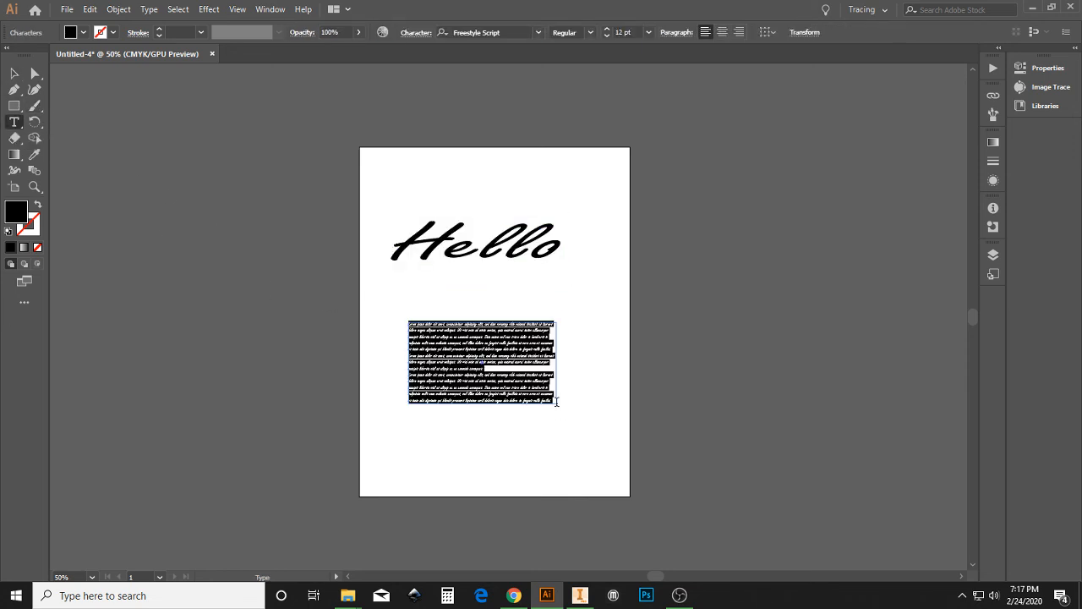
key("BackSpace")
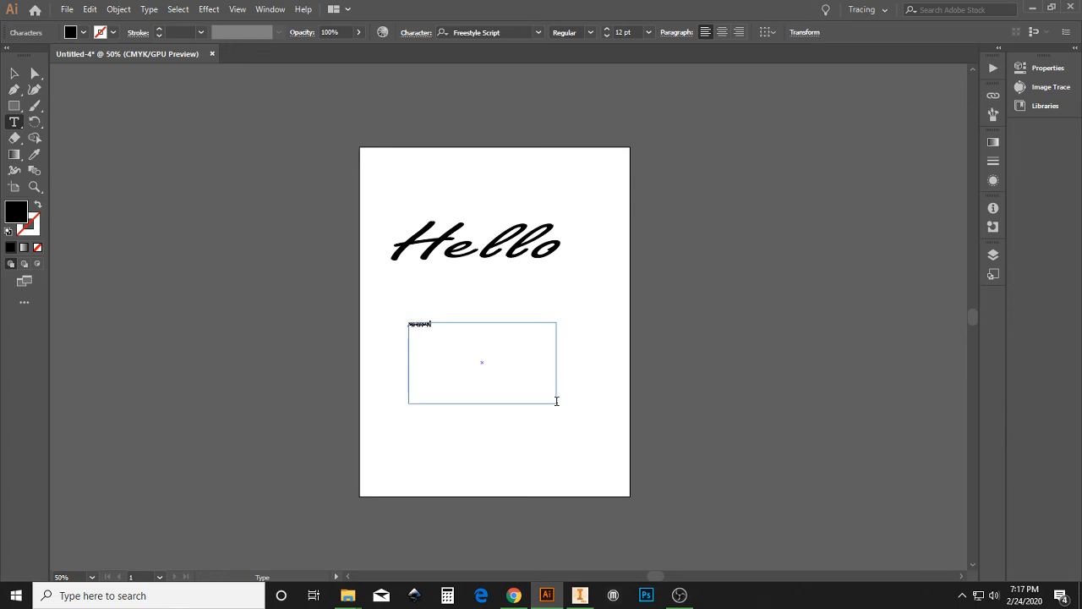
left_click(14, 74)
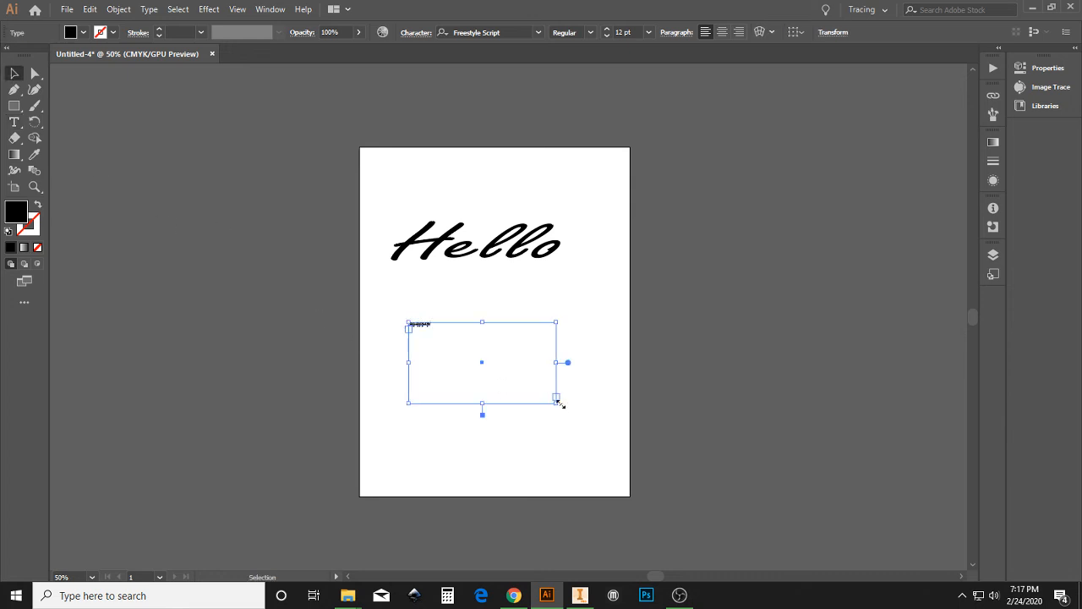
mouse_move(556, 404)
left_mouse_down()
mouse_move(470, 356)
mouse_move(586, 444)
mouse_move(480, 372)
left_mouse_up()
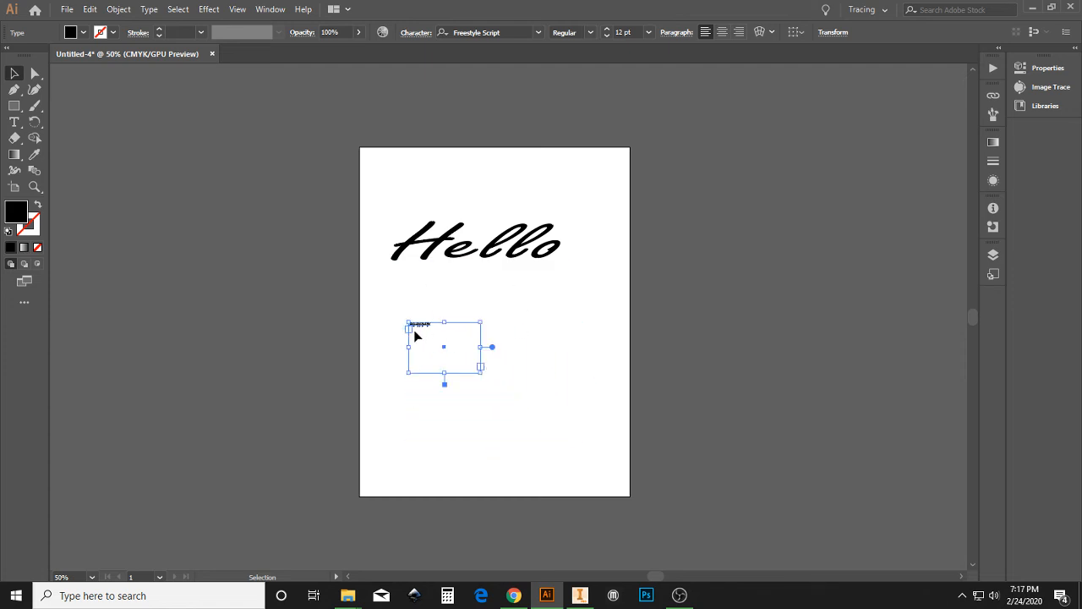
key("Delete")
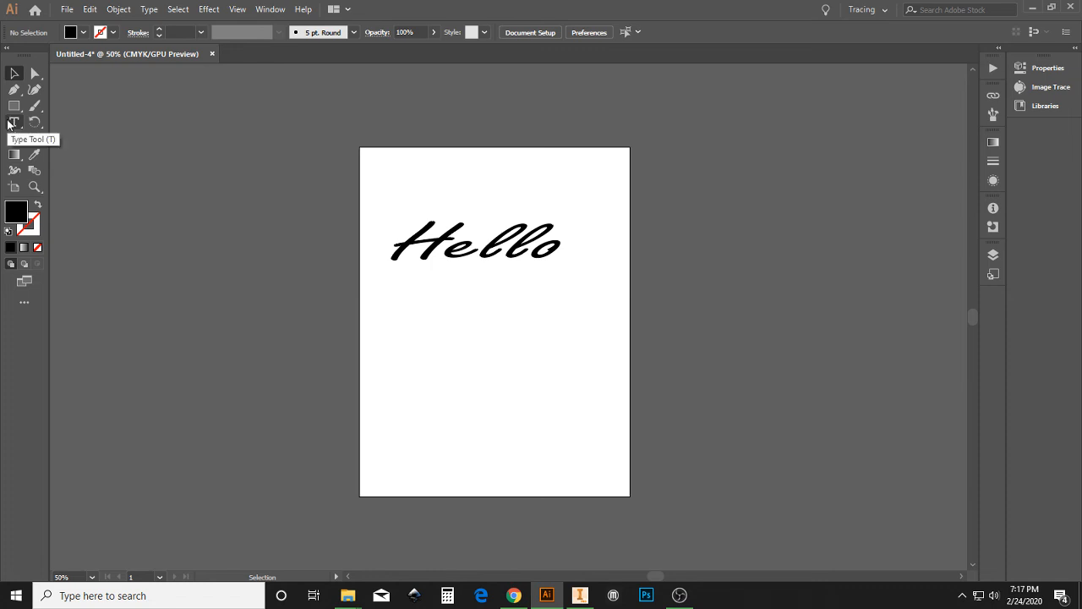
left_click(13, 122)
left_click(407, 329)
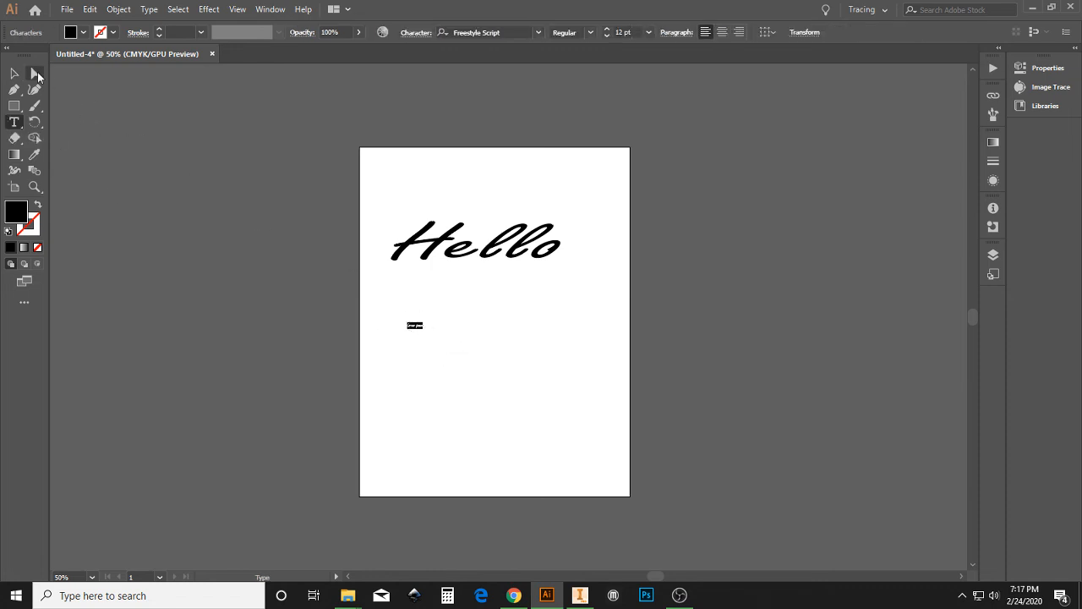
left_click(14, 73)
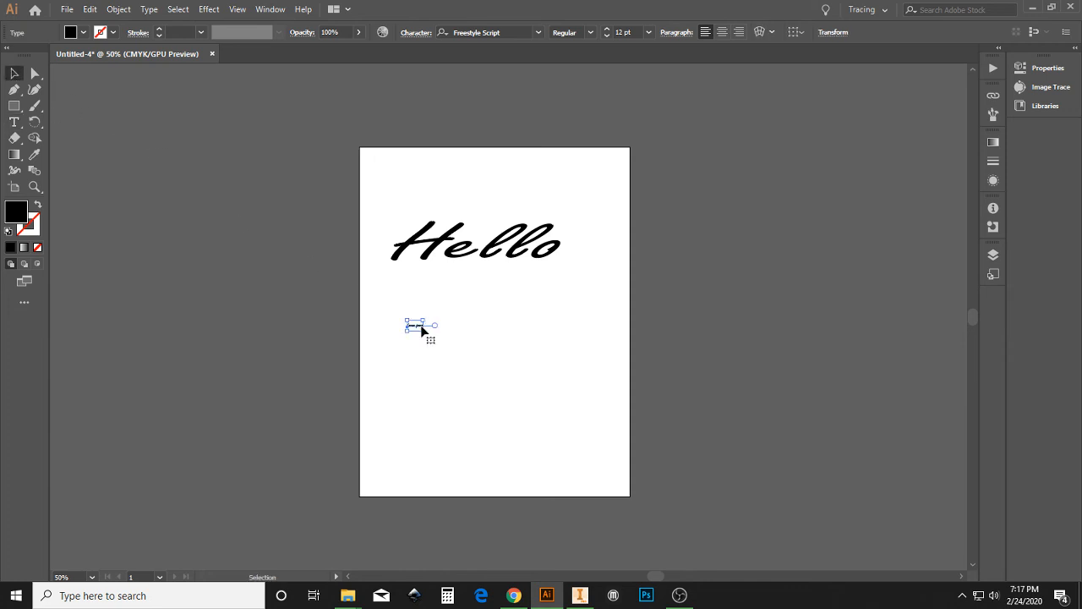
left_click_drag(422, 330, 571, 418)
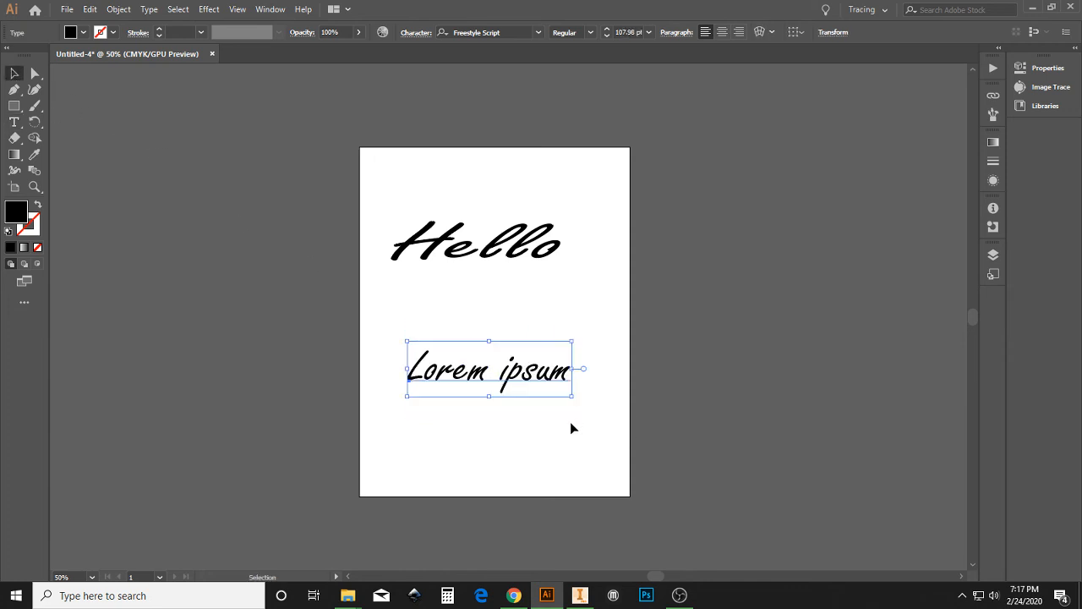
key("Delete")
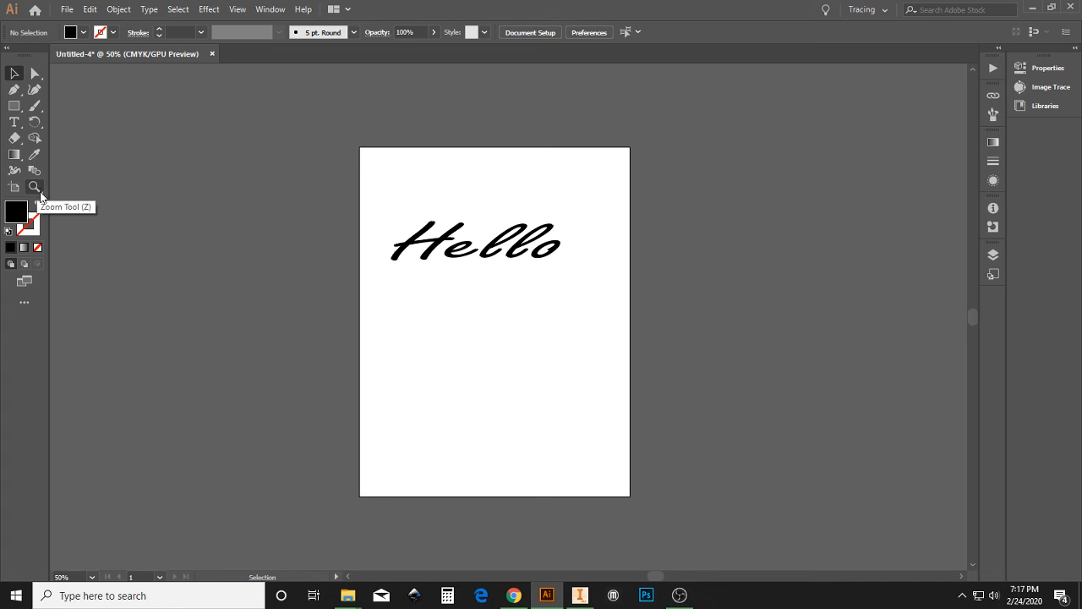
left_click(37, 188)
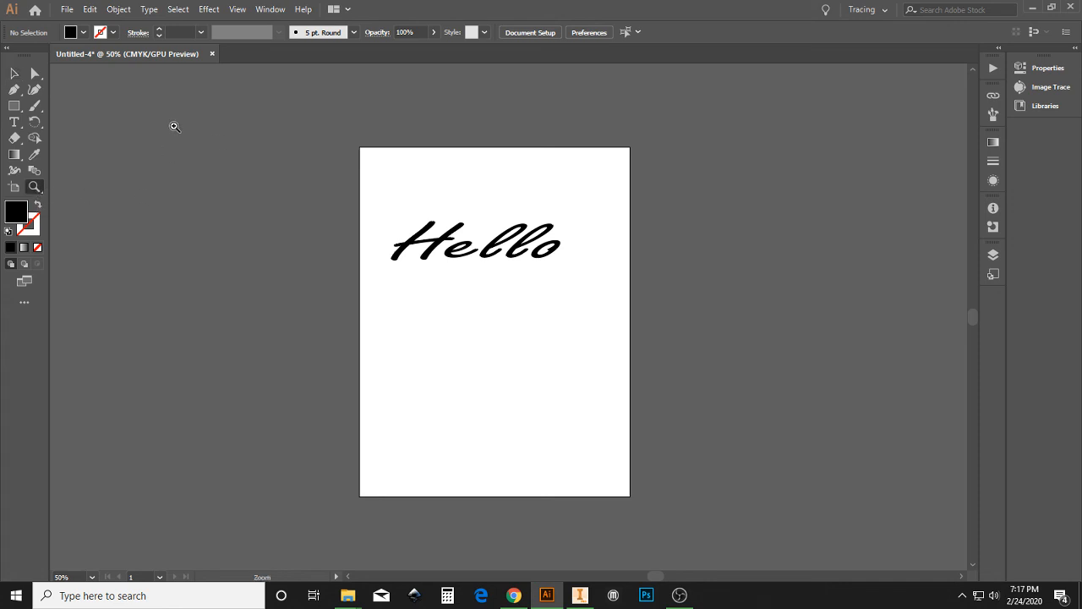
left_click(394, 230)
mouse_move(531, 314)
left_mouse_down()
mouse_move(778, 471)
mouse_move(435, 195)
mouse_move(436, 212)
left_mouse_up()
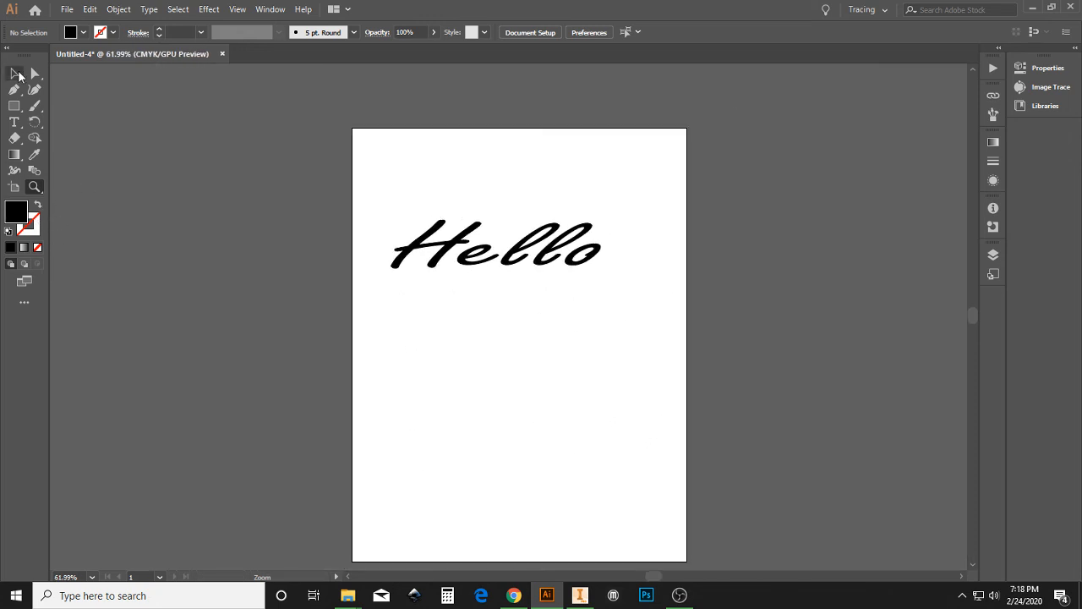
left_click(15, 73)
left_click(441, 267)
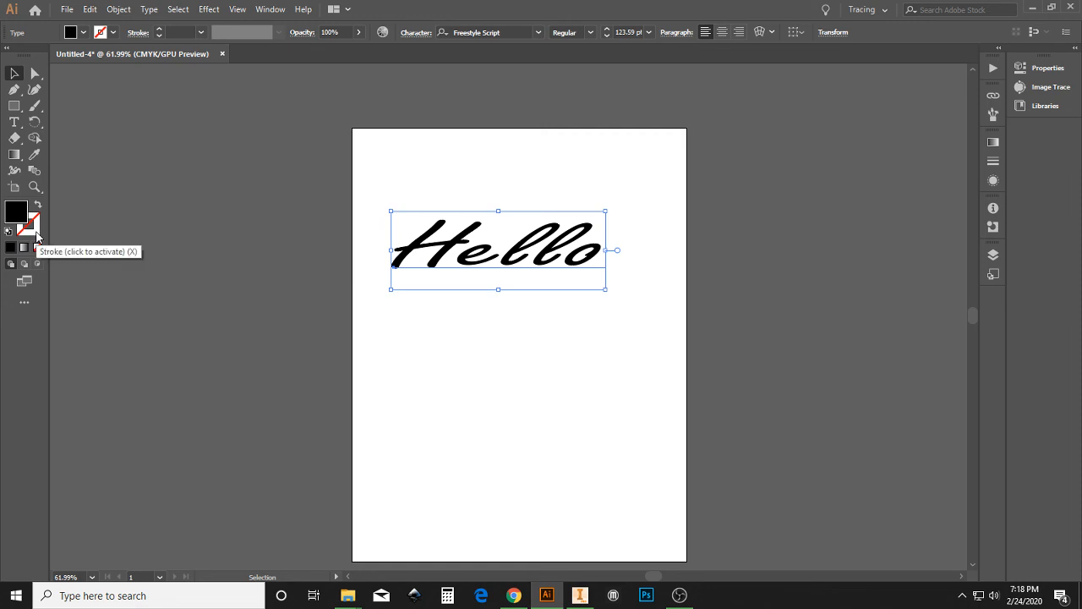
Give Hello a red outline and try stroke weights from 1 to 4 pt, settling on 2 pt.
left_click(114, 34)
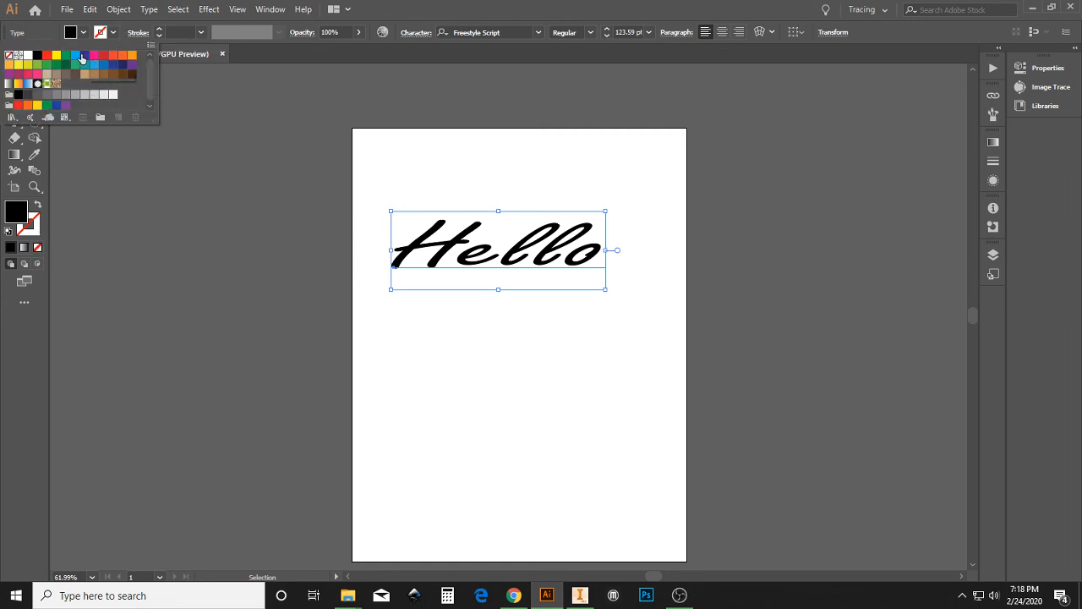
left_click(45, 57)
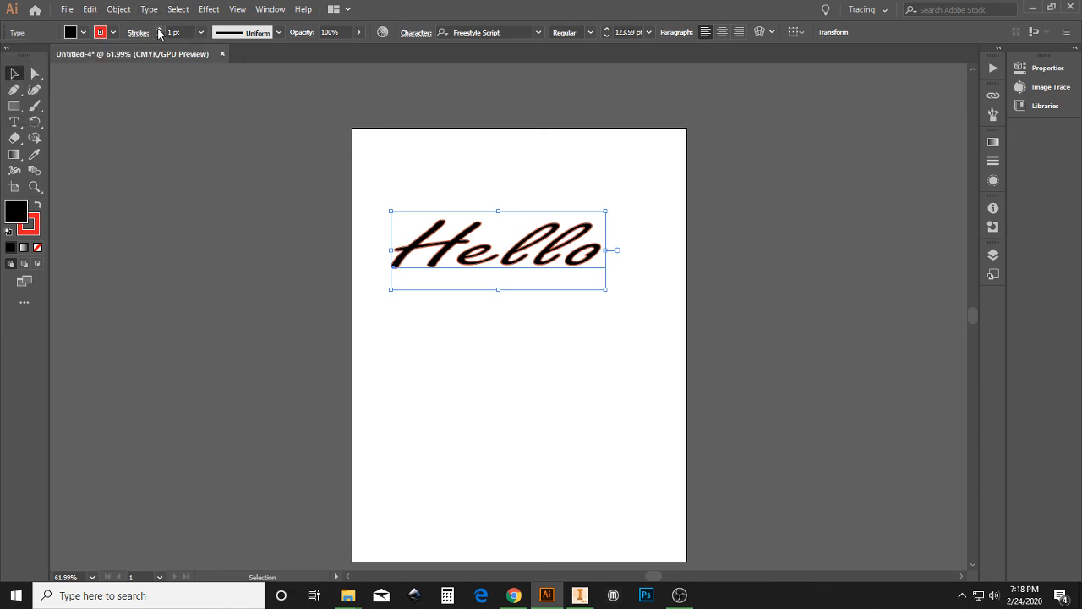
left_click(159, 30)
left_click(160, 30)
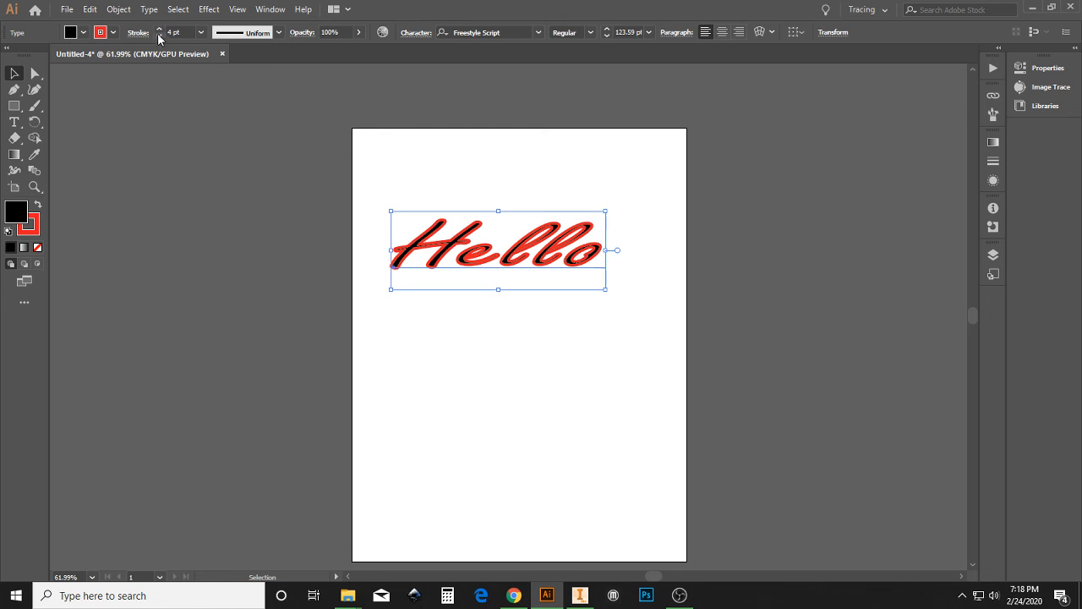
left_click(159, 37)
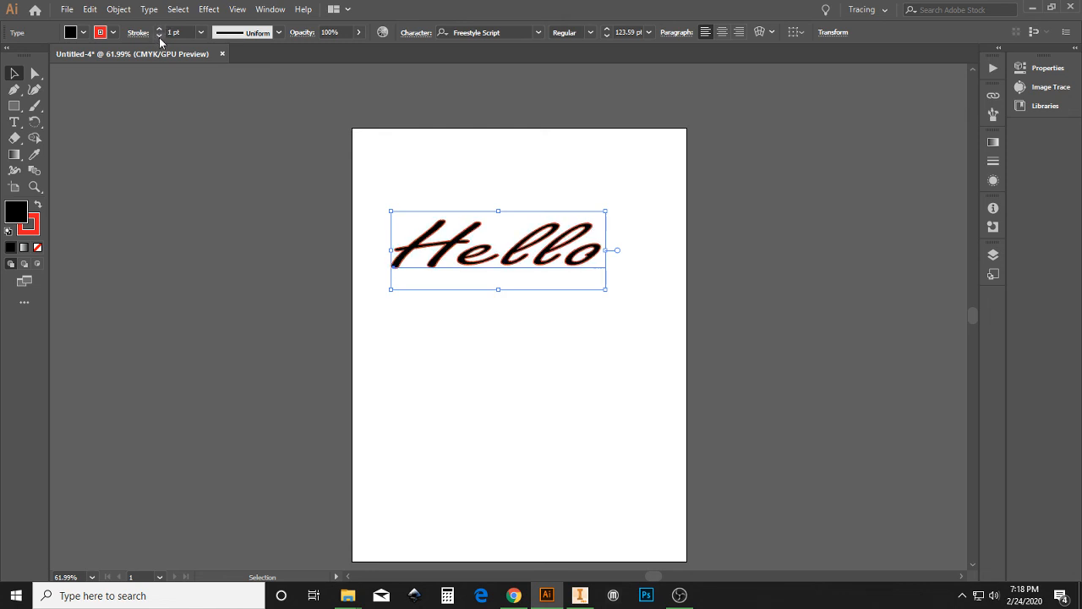
left_click(159, 30)
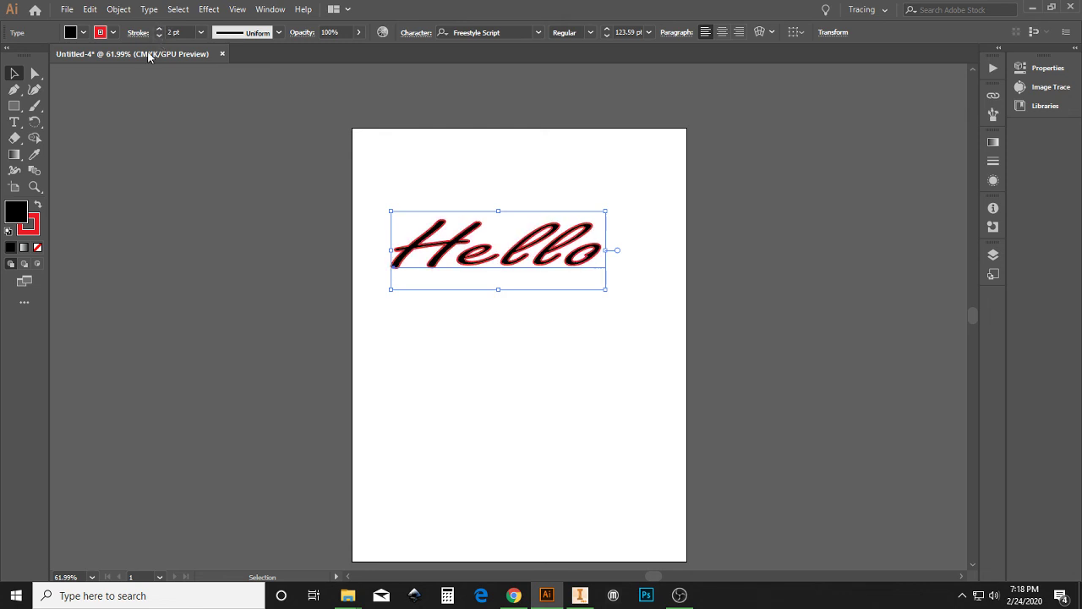
Zoom in on Hello, try a 3 pt outline and thin it back to 1 pt.
left_click(34, 186)
left_click(378, 211)
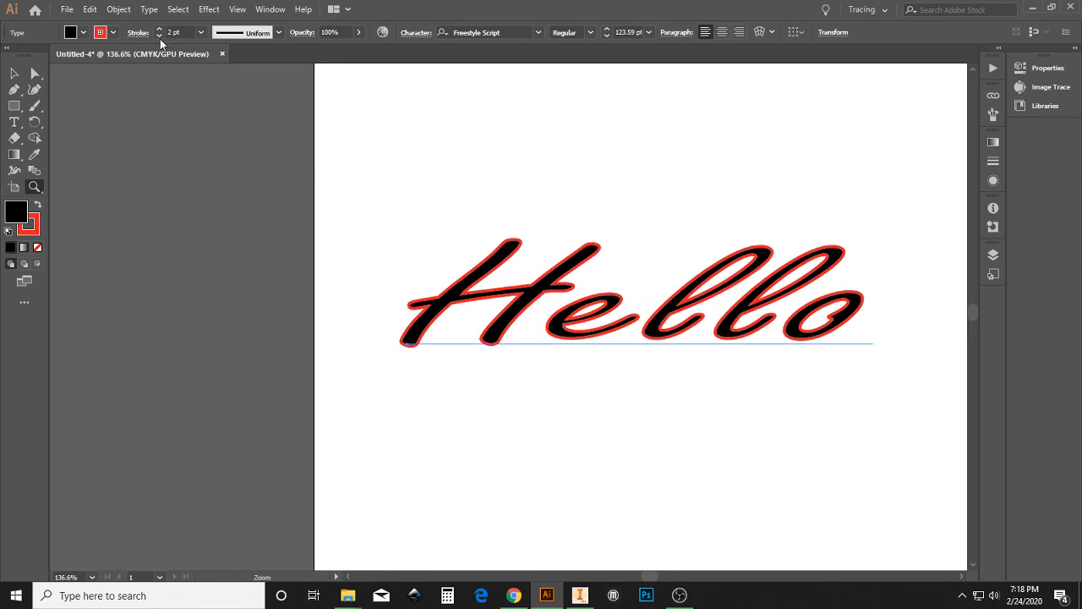
left_click(159, 28)
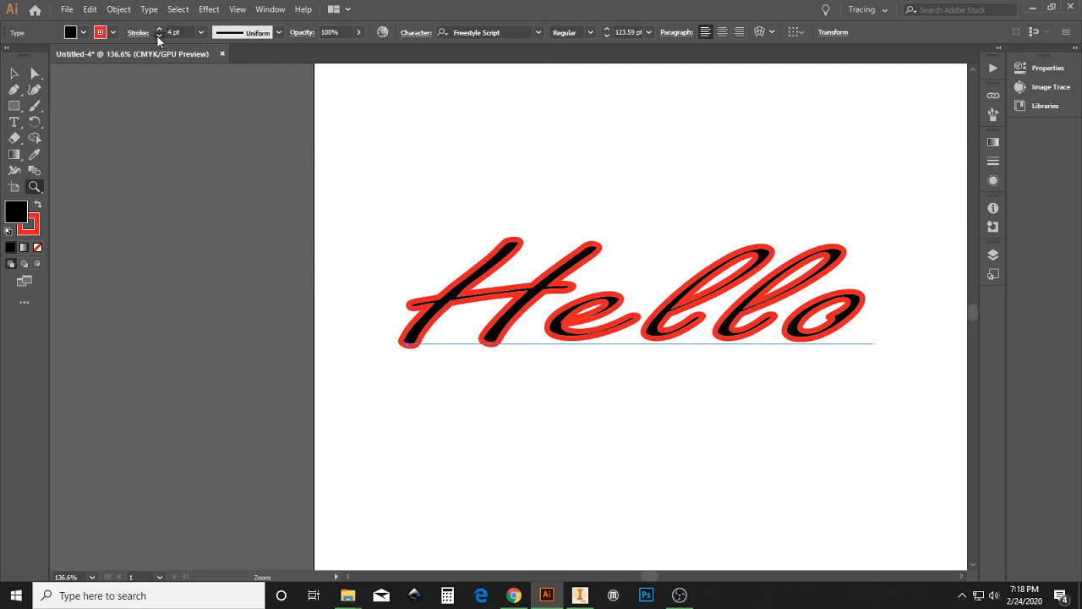
left_click(159, 37)
left_click(159, 37)
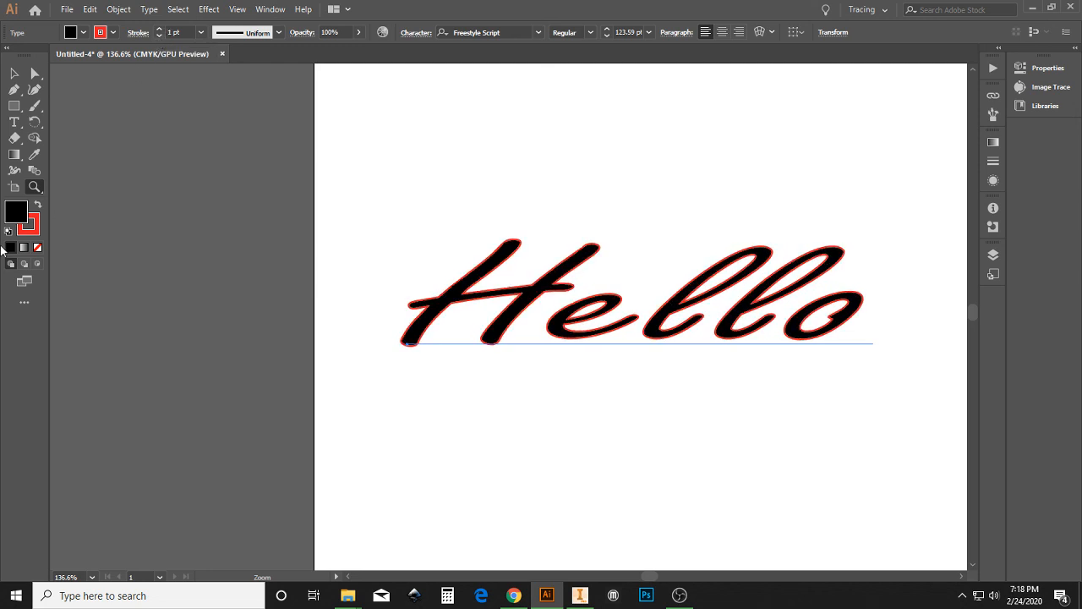
Swap fill and stroke so Hello is red with a thin black outline.
left_click(38, 207)
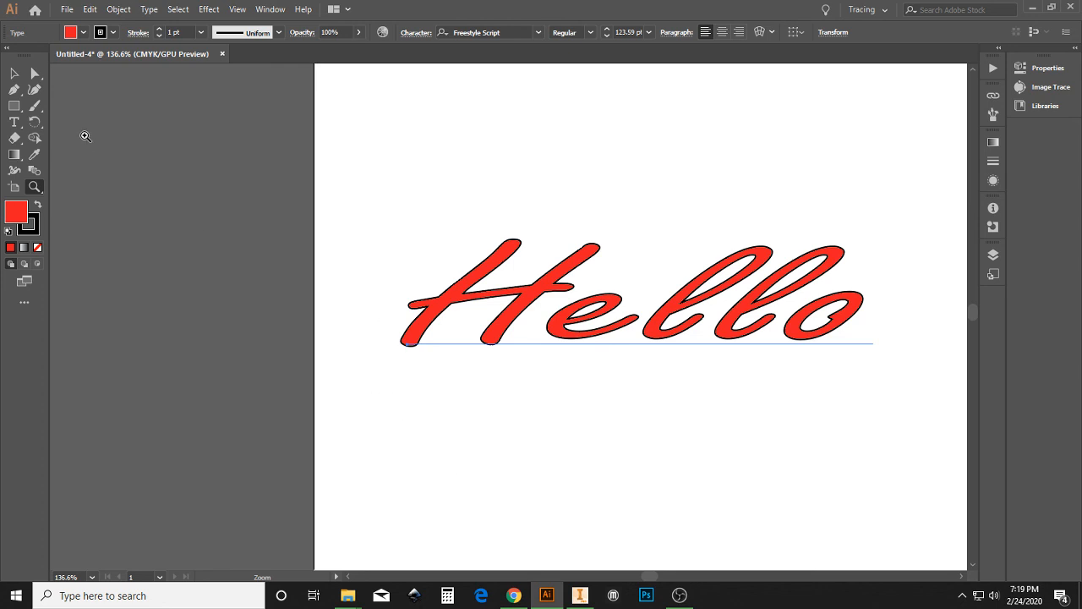
key("ctrl")
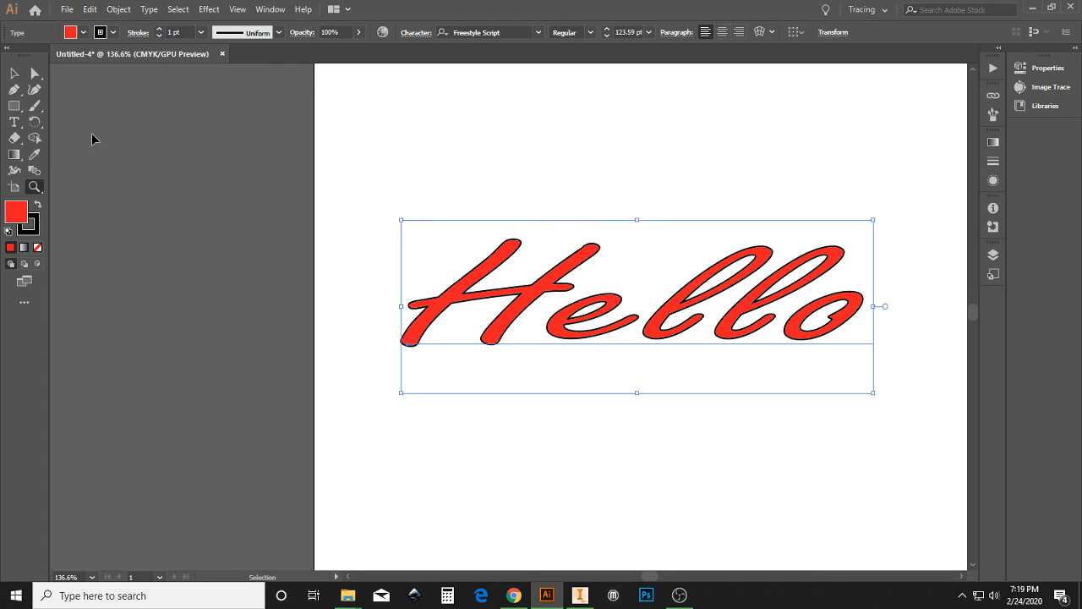